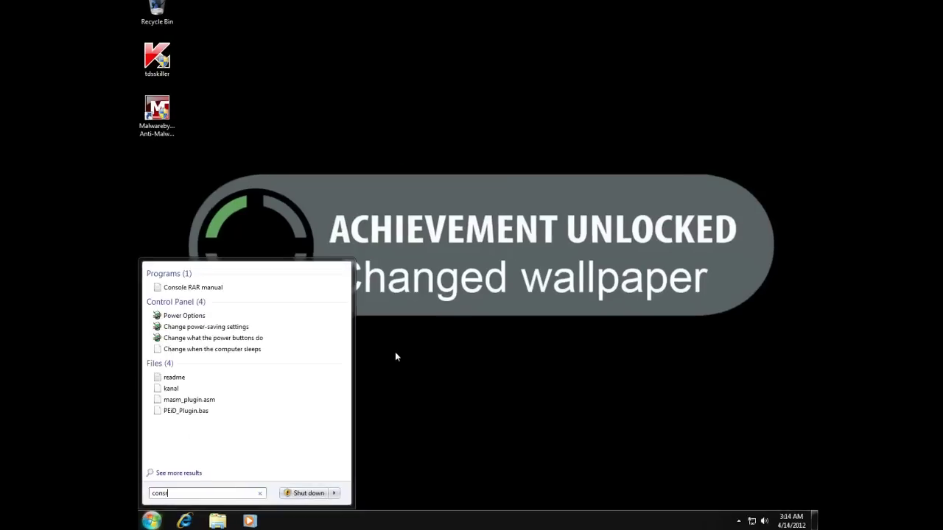
# Search the computer for the file consrv.dll.
pyautogui.write('v.dll')
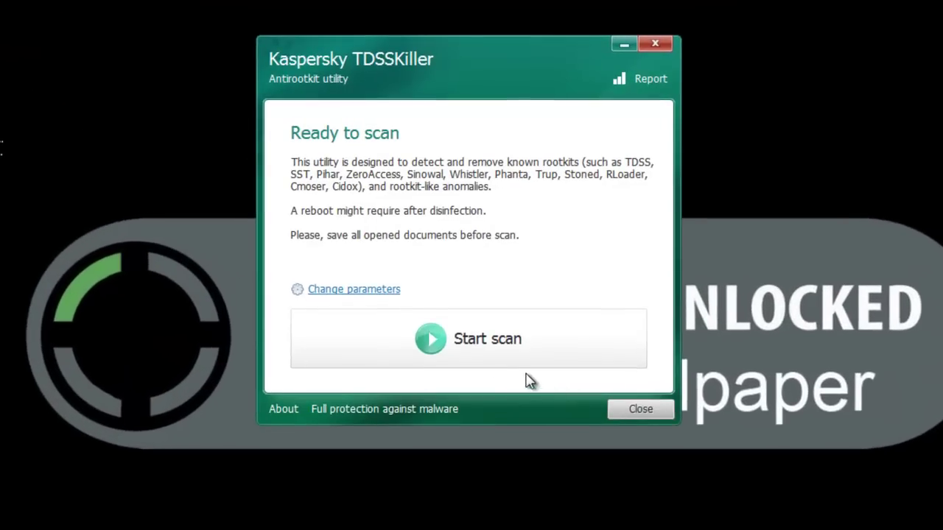
# Start the TDSSKiller scan and launch Notepad while it runs.
pyautogui.click(431, 337)
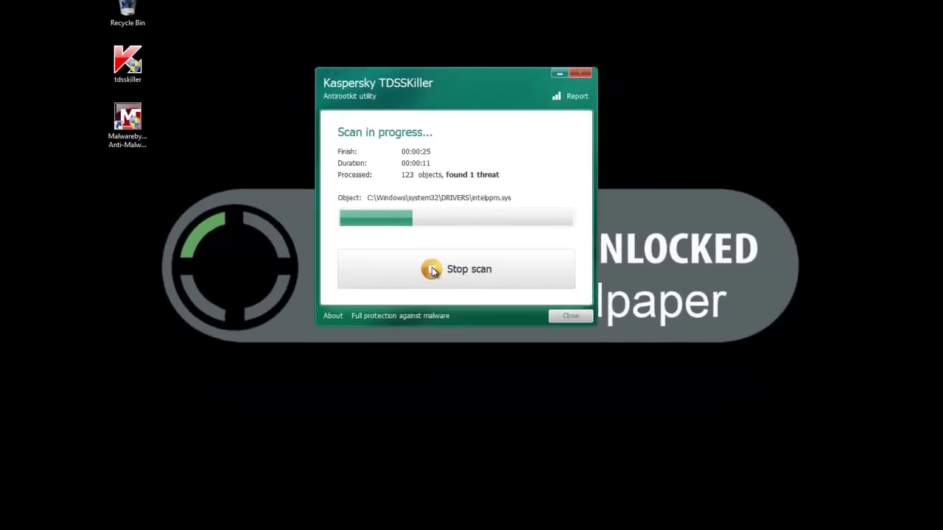
pyautogui.press('super+r')
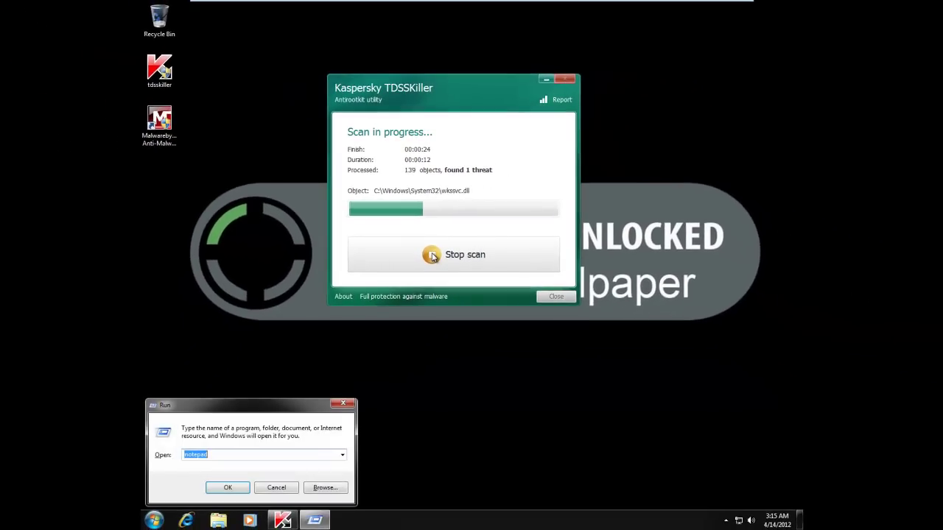
pyautogui.write('note')
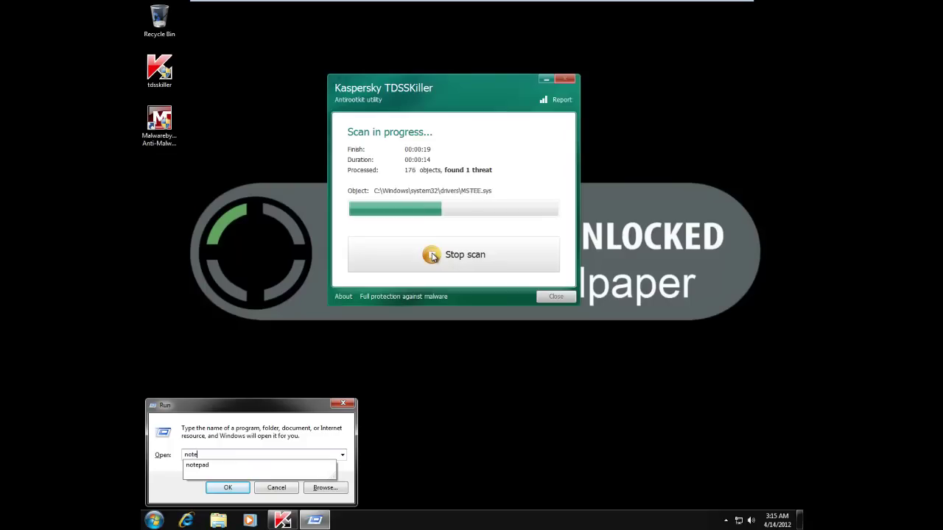
pyautogui.write('pad')
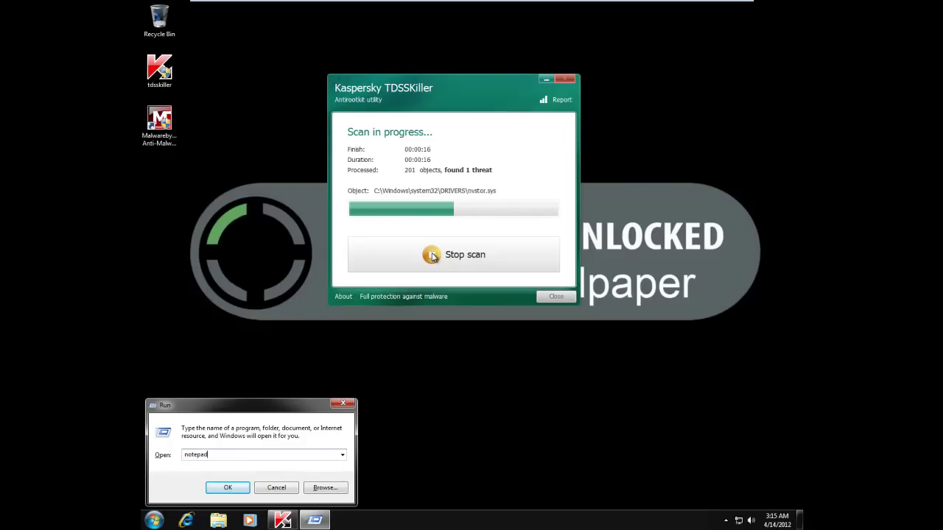
pyautogui.press('Return')
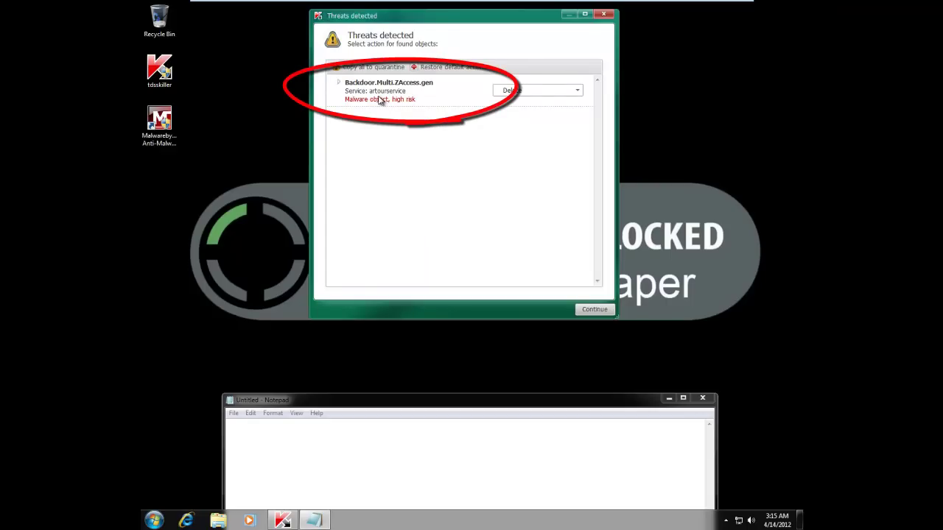
# Write the detected threat's service name, artourservice, in the blank Notepad document and copy it.
pyautogui.click(329, 452)
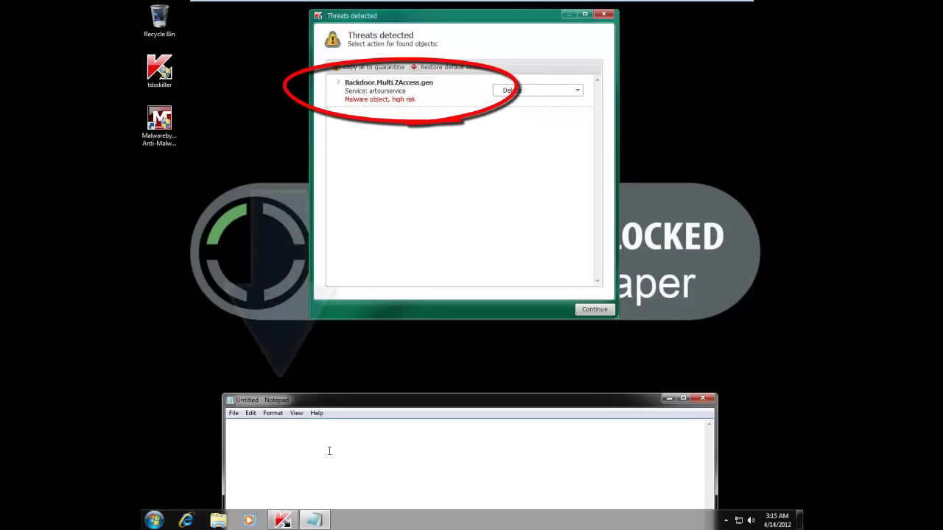
pyautogui.write('artou')
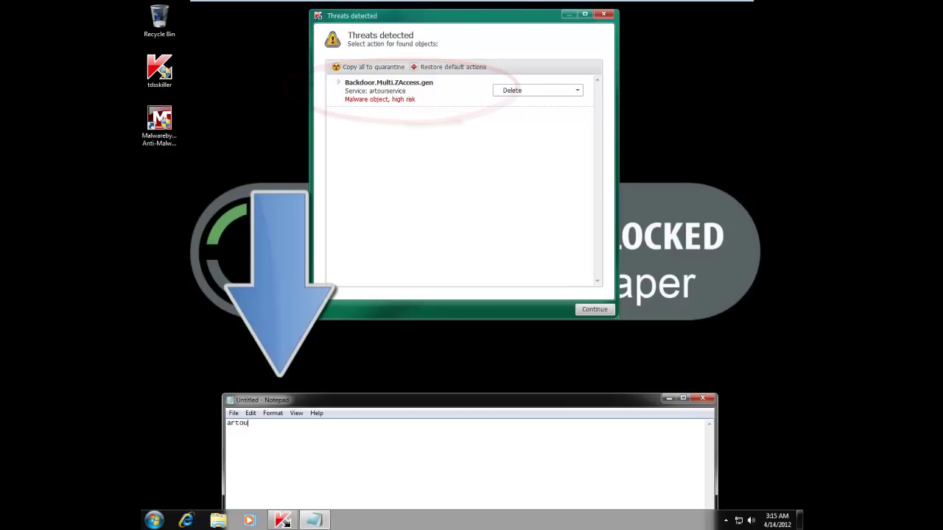
pyautogui.write('rservice')
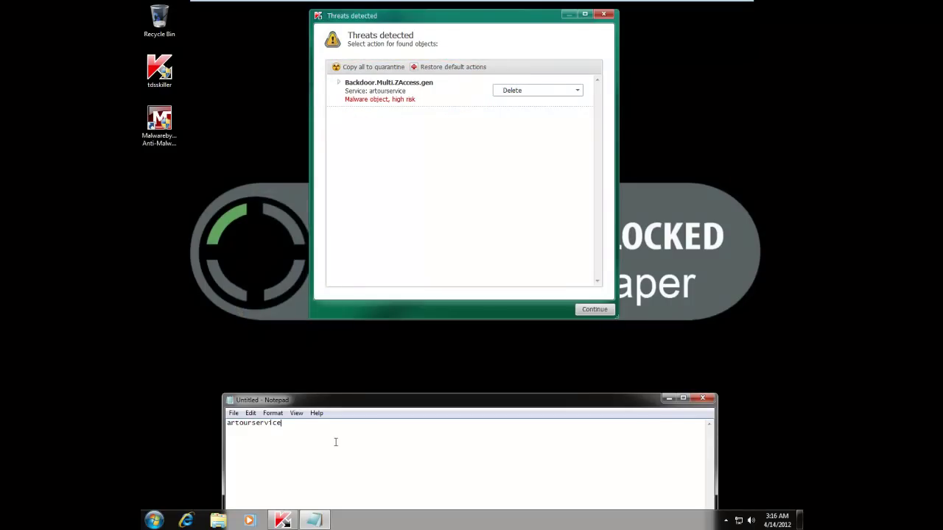
pyautogui.hotkey('ctrl', 'a')
pyautogui.press('super+c')
# Launch Registry Editor with regedit and allow it to make changes to the computer.
pyautogui.press('super+r')
pyautogui.write('reg')
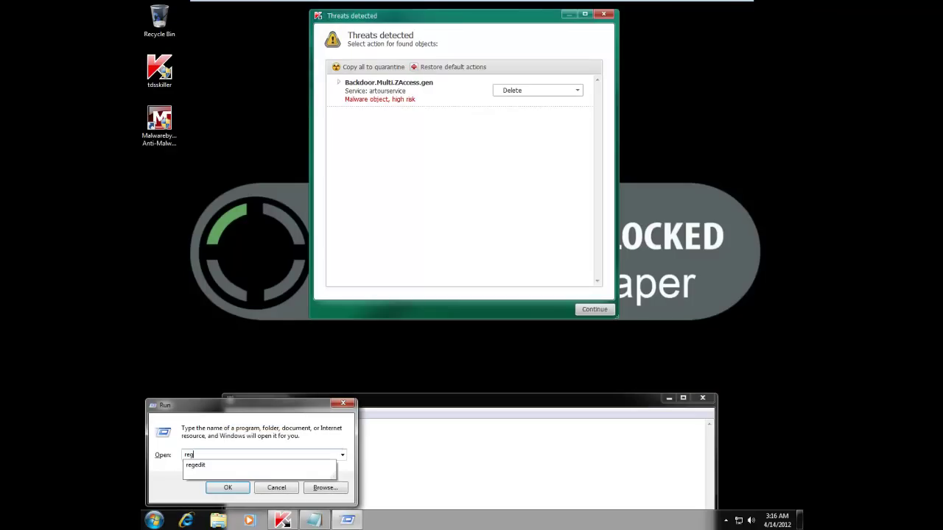
pyautogui.write('edit')
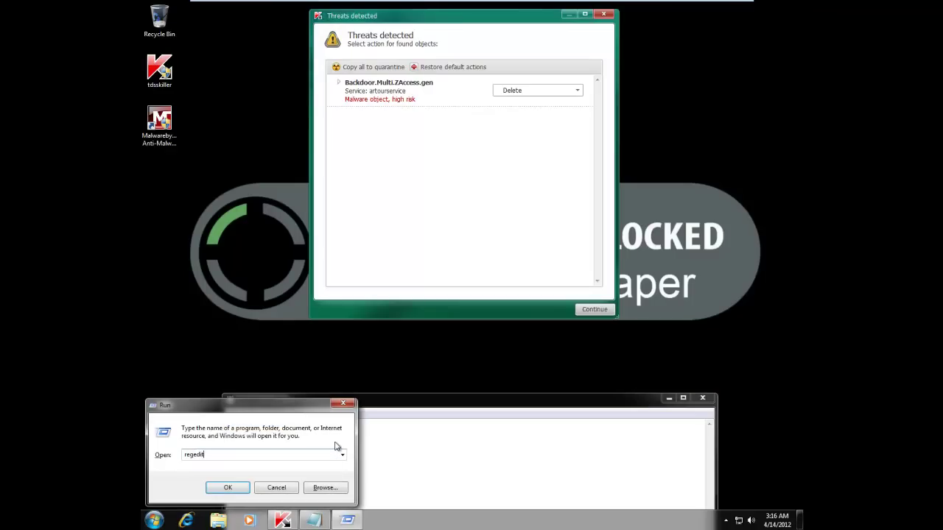
pyautogui.press('Return')
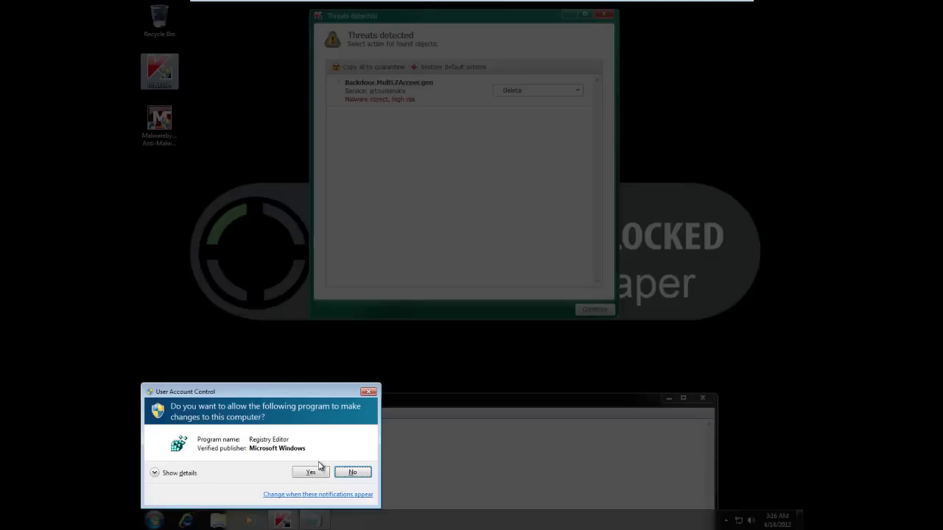
pyautogui.click(314, 471)
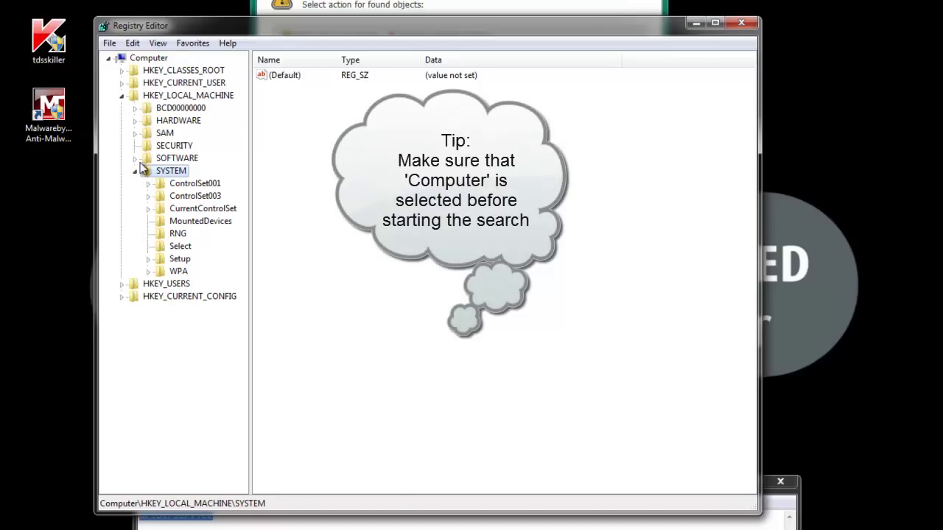
# Search the whole registry from Computer for the copied service name artourservice.
pyautogui.click(146, 59)
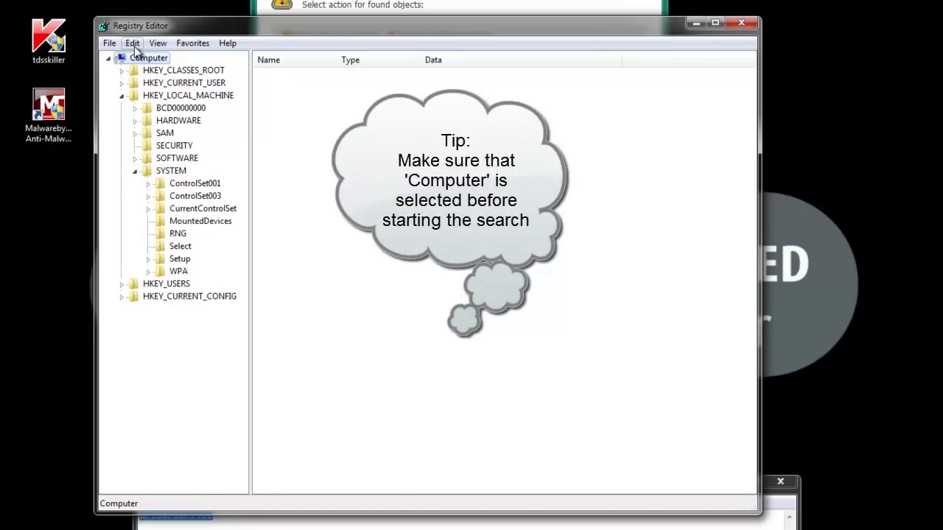
pyautogui.click(132, 43)
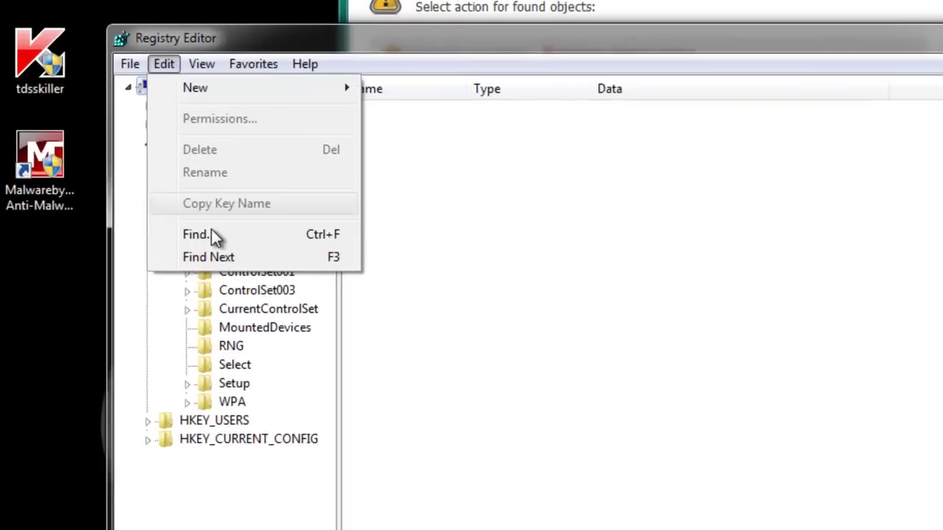
pyautogui.click(213, 239)
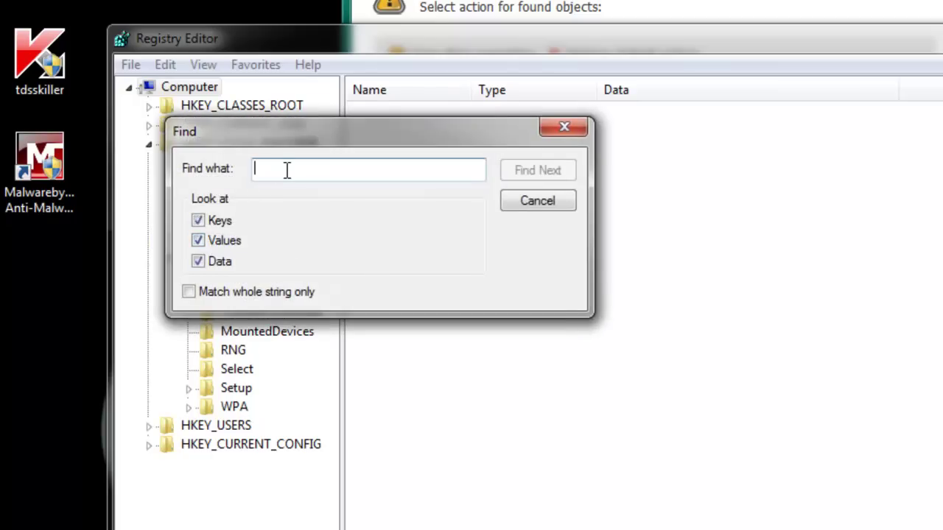
pyautogui.rightClick(285, 170)
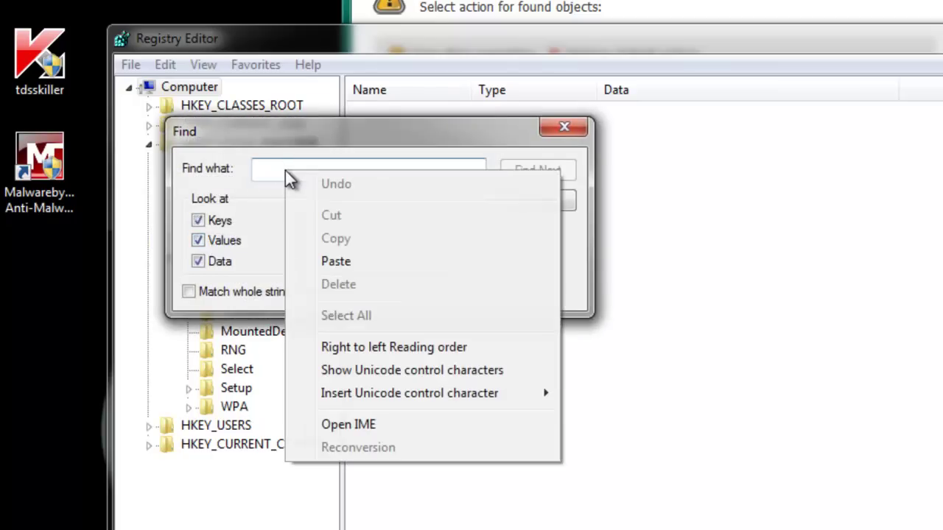
pyautogui.click(330, 263)
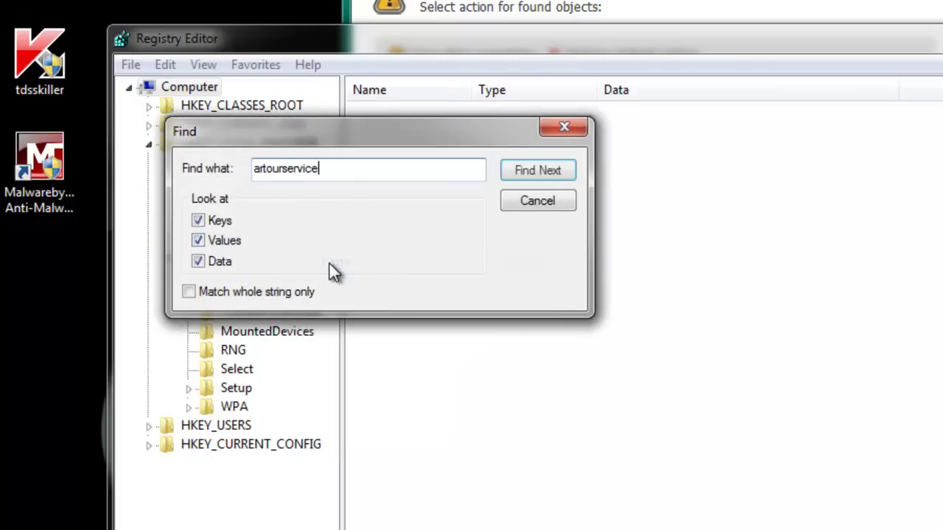
pyautogui.click(550, 170)
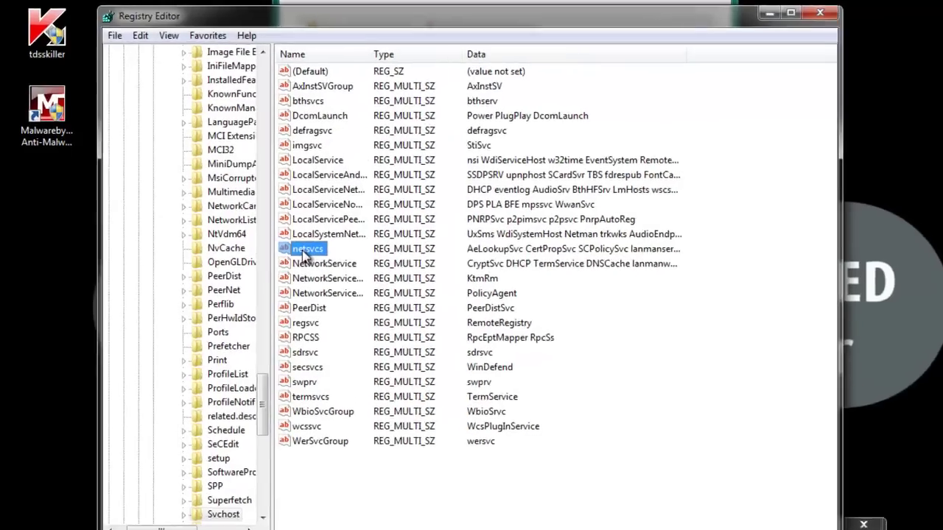
# Replace the artourservice entry in the Svchost key's netsvcs value with TermService and save the value.
pyautogui.doubleClick(280, 236)
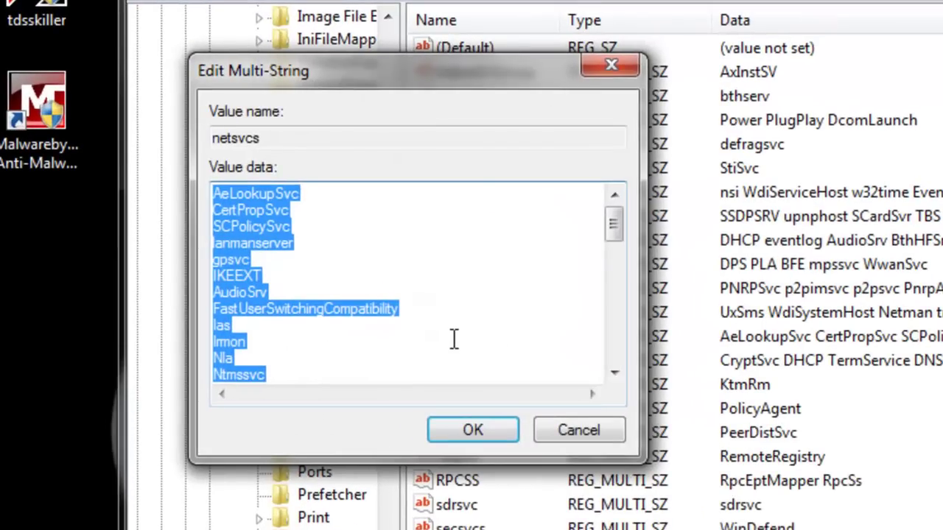
pyautogui.click(305, 375)
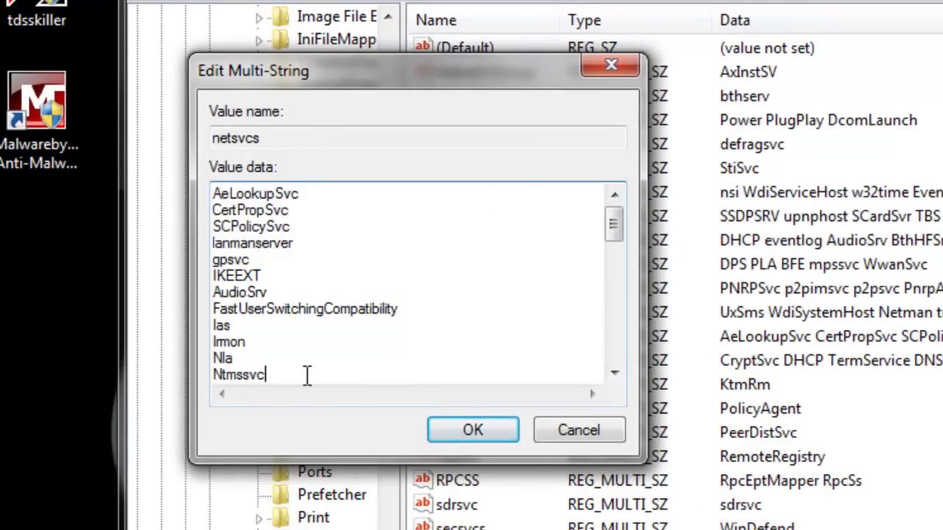
pyautogui.scroll(-2, 303, 361)
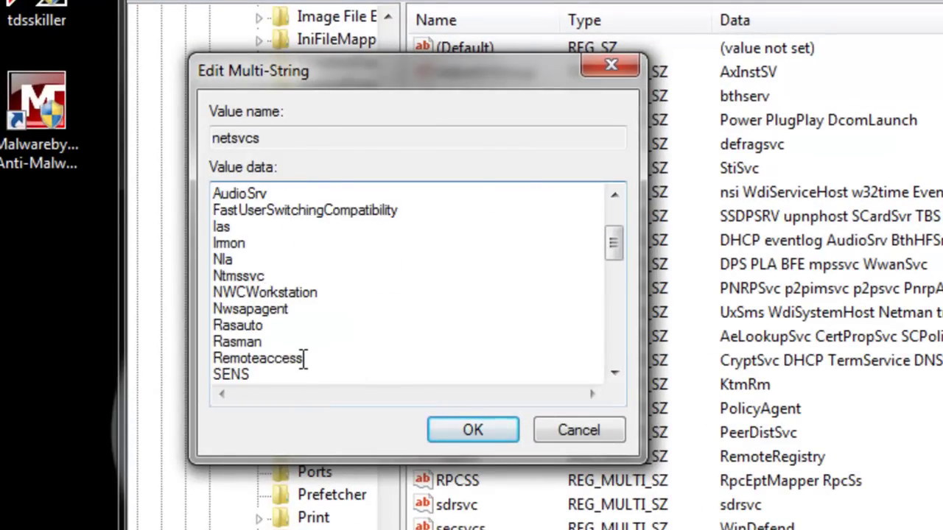
pyautogui.scroll(-2, 304, 360)
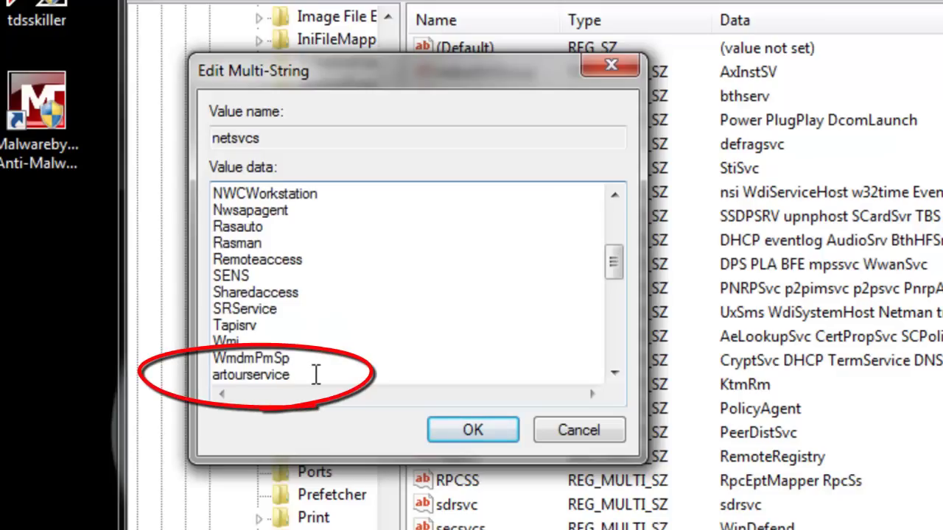
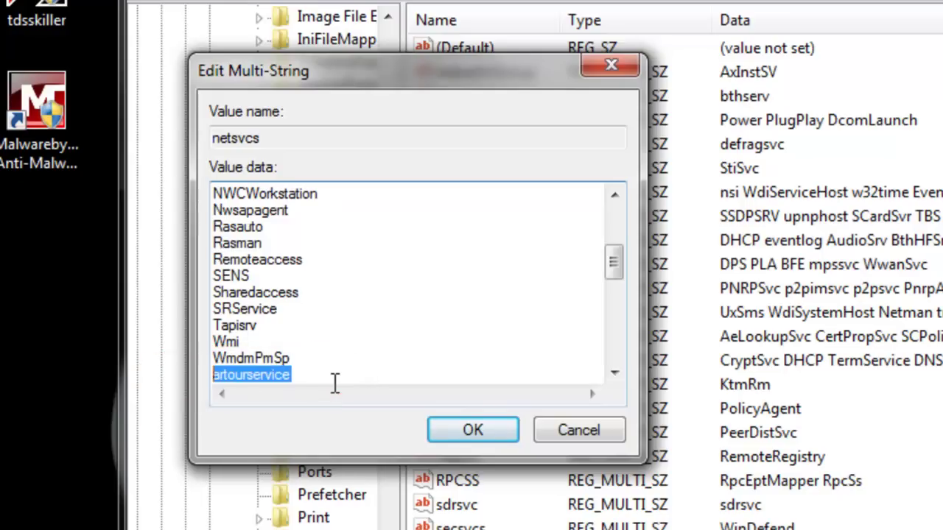
pyautogui.press('Delete')
pyautogui.write('TermService')
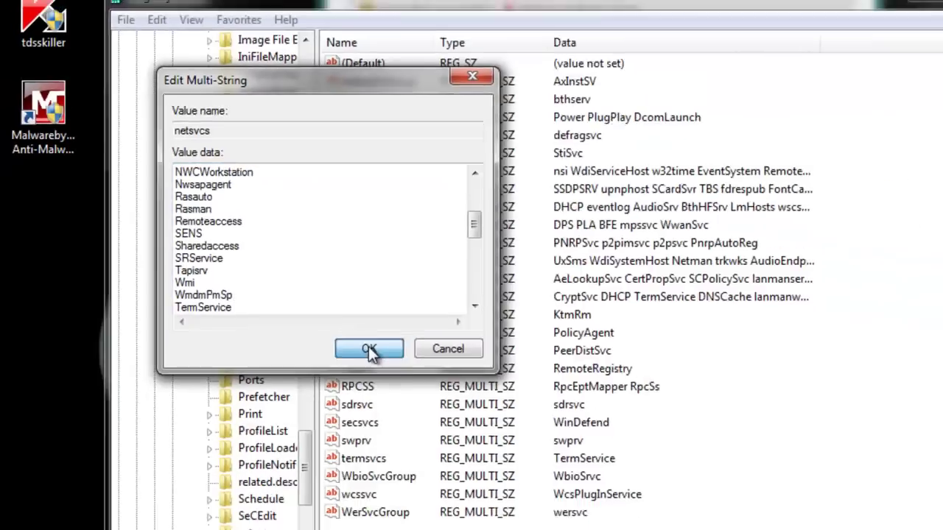
pyautogui.click(472, 431)
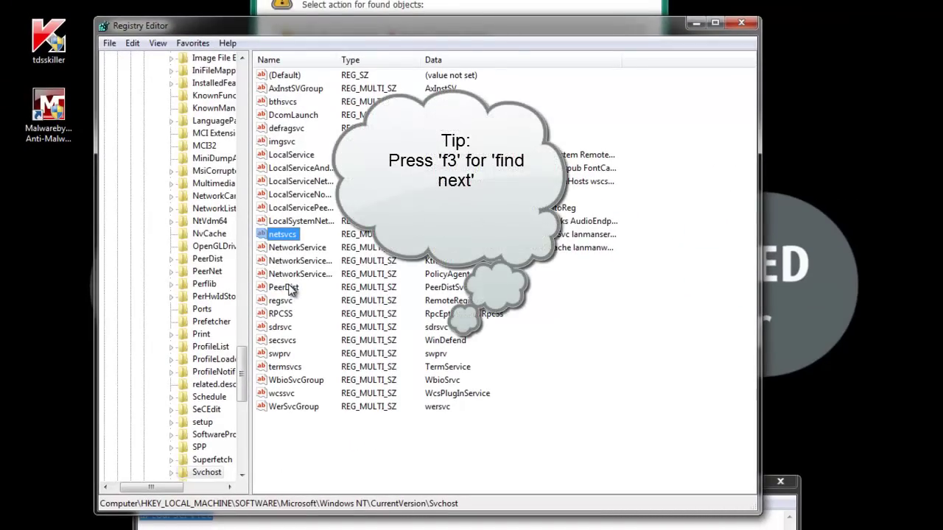
# Find the next registry match and permanently delete the artourservice key under ControlSet001\services.
pyautogui.press('F3')
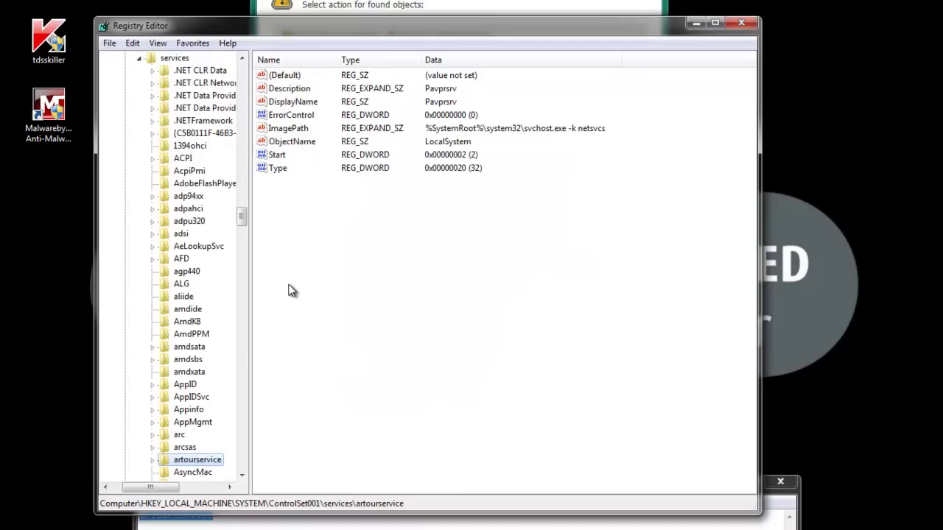
pyautogui.rightClick(184, 463)
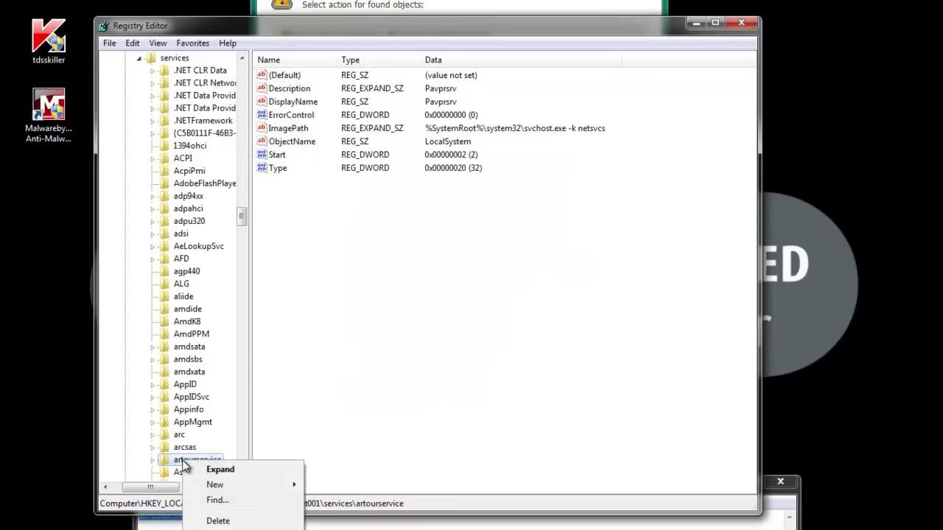
pyautogui.click(216, 520)
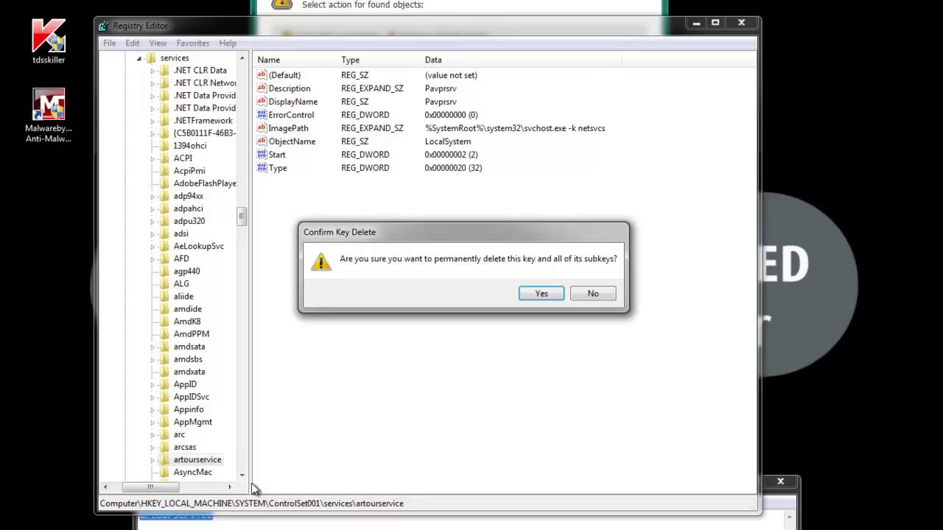
pyautogui.click(539, 295)
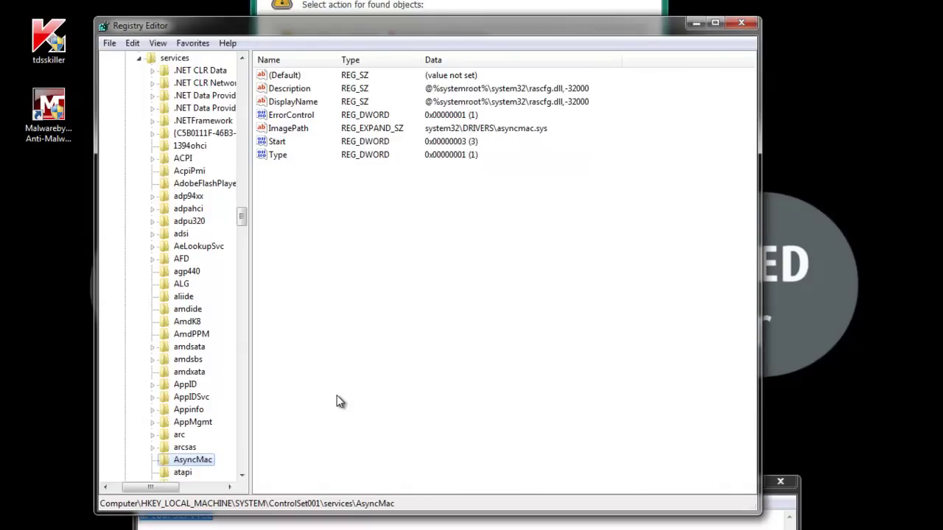
# Find and permanently delete the artourservice key under ControlSet003\services, and search for any further match.
pyautogui.press('F3')
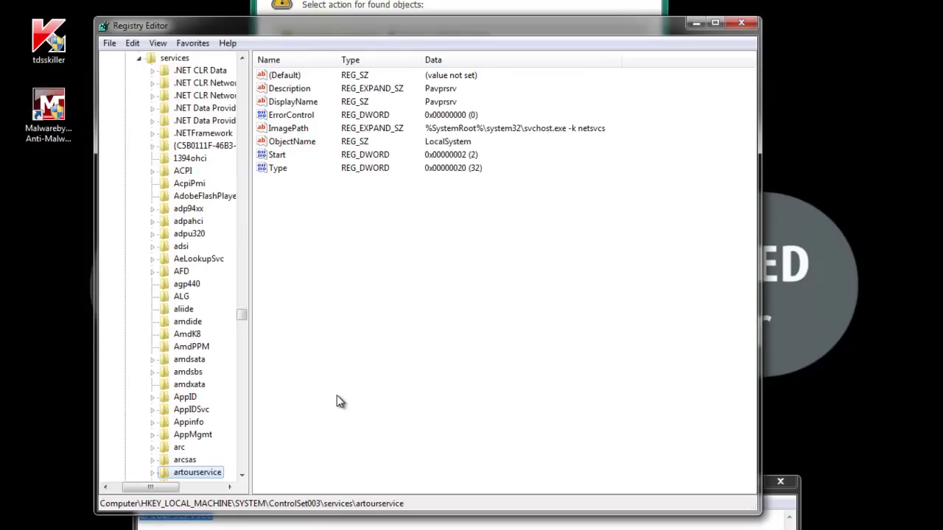
pyautogui.rightClick(194, 477)
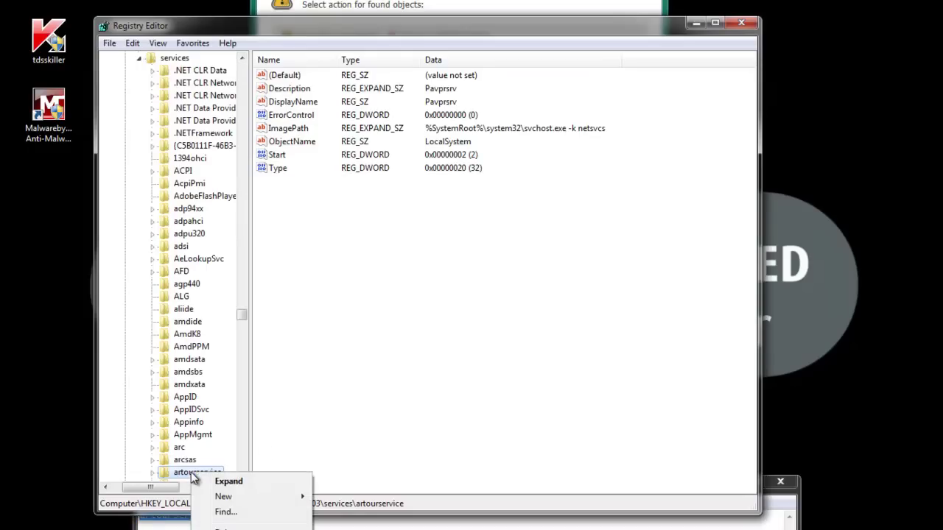
pyautogui.click(234, 529)
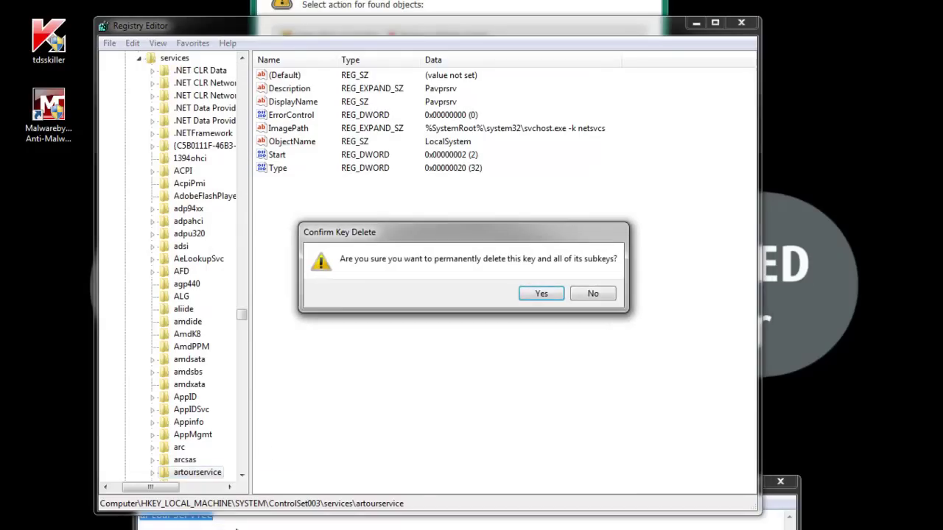
pyautogui.click(540, 294)
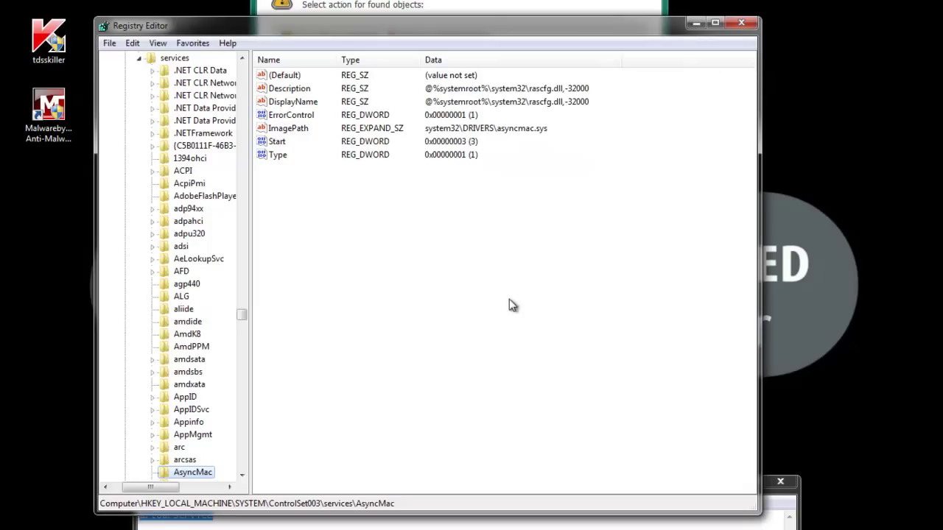
pyautogui.press('F3')
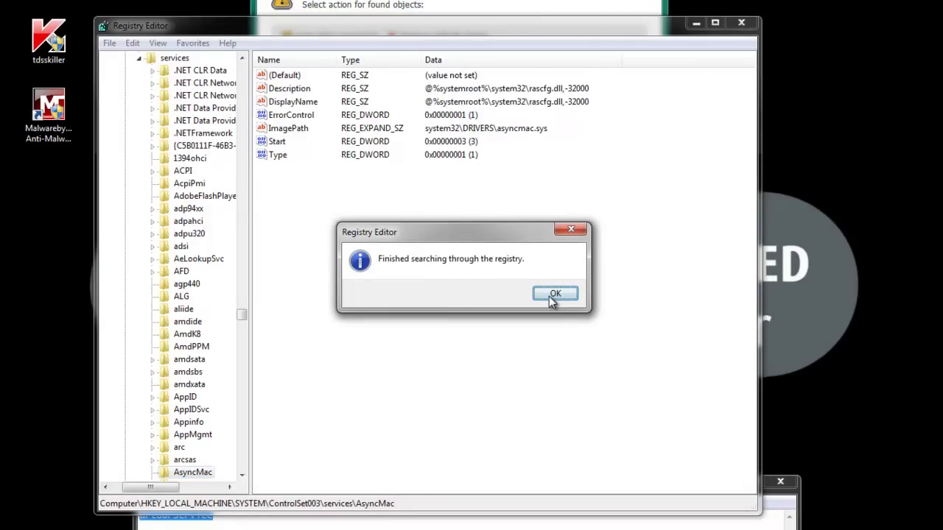
# Dismiss the finished registry search, set TDSSKiller's action for Backdoor.Multi.ZAccess.gen to Skip, continue and close TDSSKiller.
pyautogui.click(555, 294)
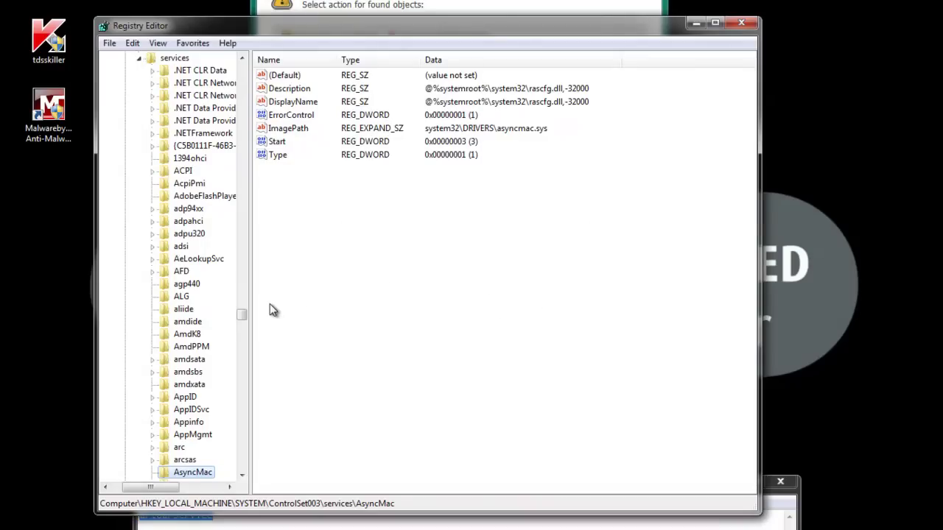
pyautogui.click(427, 6)
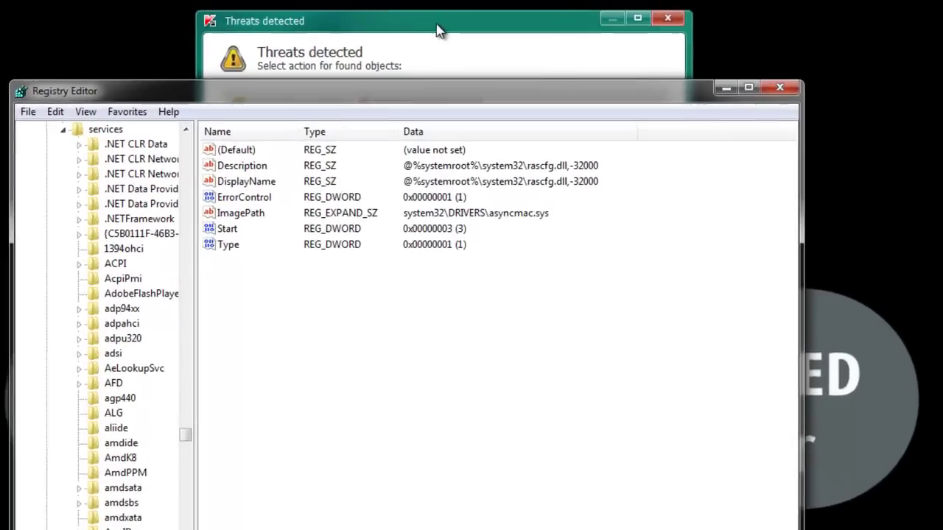
pyautogui.click(630, 150)
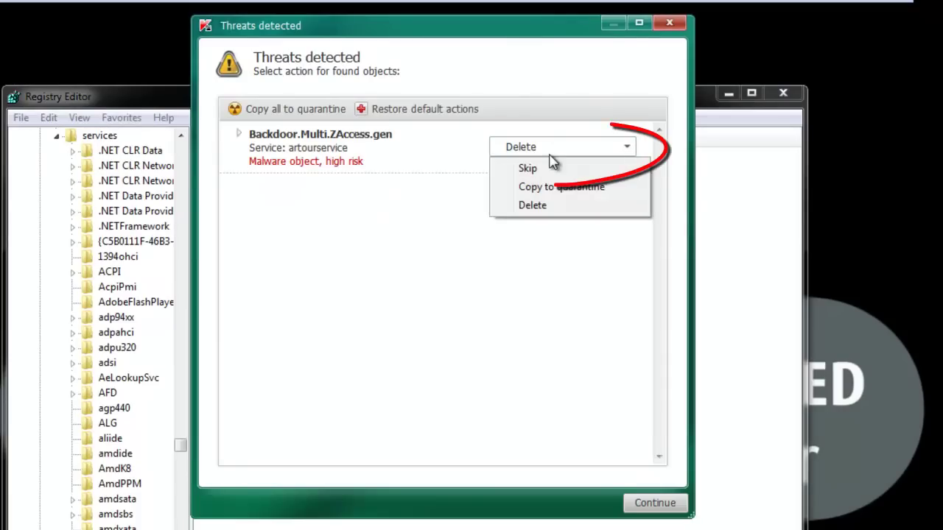
pyautogui.click(546, 169)
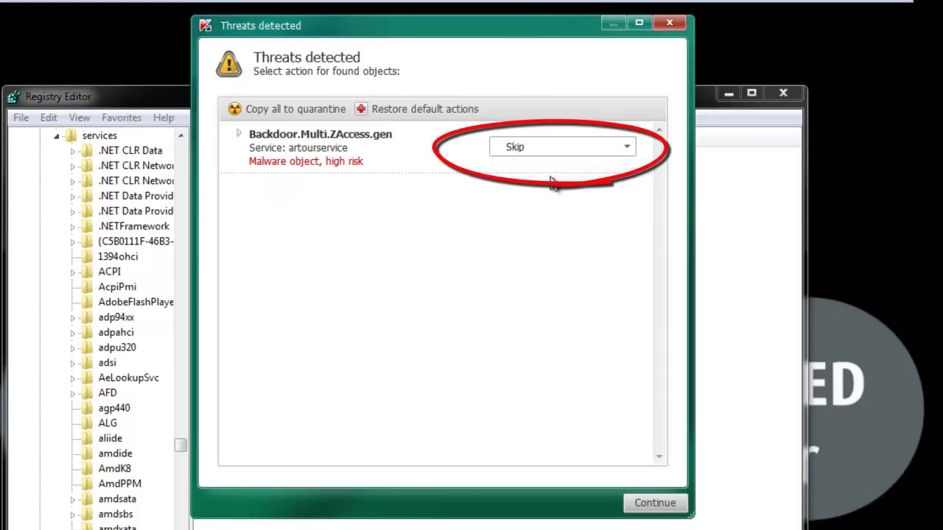
pyautogui.click(653, 505)
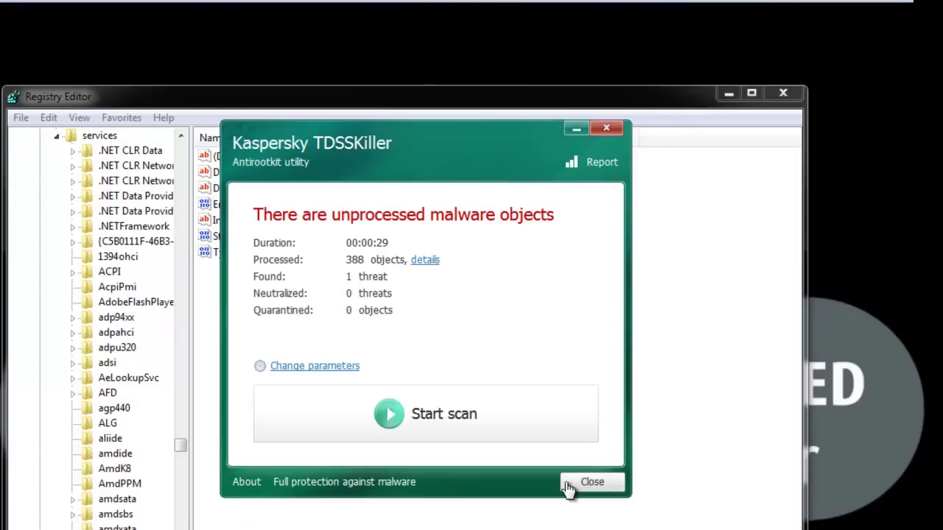
pyautogui.click(593, 484)
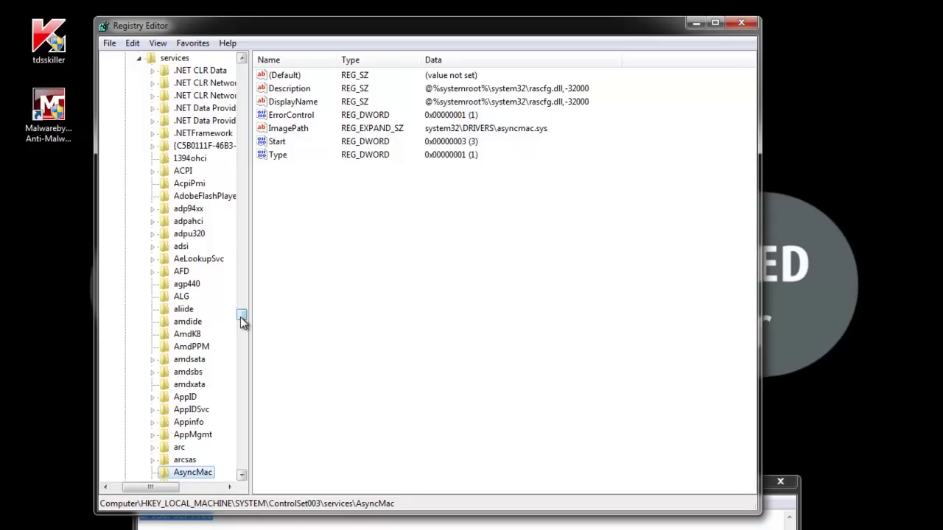
# Collapse the expanded ControlSet003, ControlSet001 and SOFTWARE branches under HKEY_LOCAL_MACHINE in the registry tree.
pyautogui.press('Left')
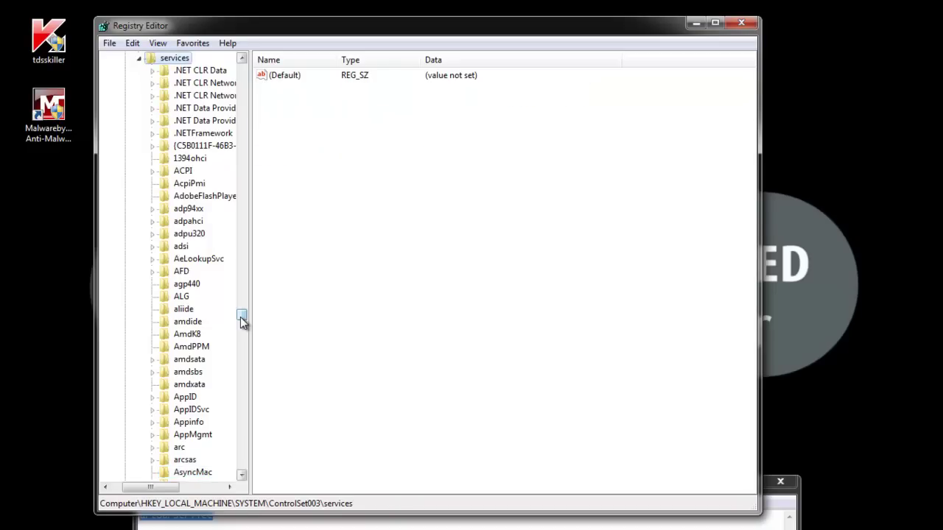
pyautogui.press('Left')
pyautogui.press('Left')
pyautogui.press('Left')
pyautogui.press('Left')
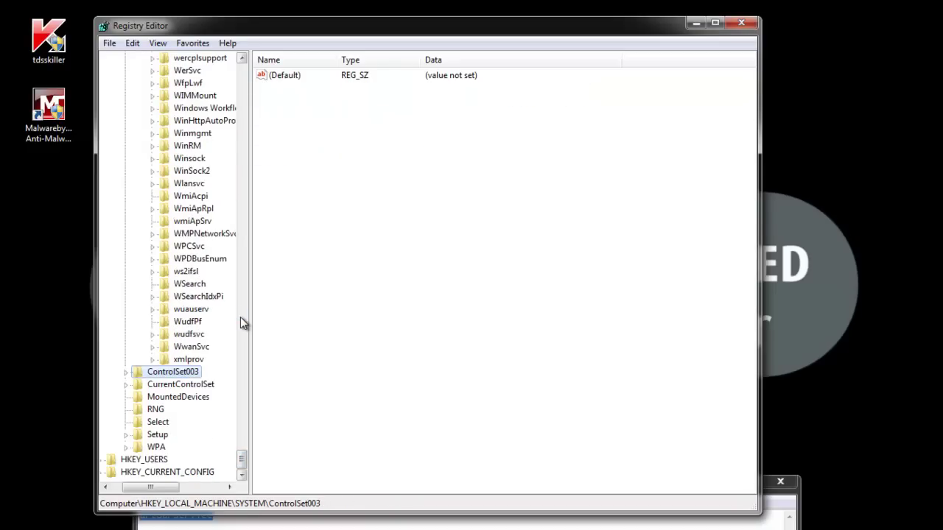
pyautogui.press('Down')
pyautogui.press('Down')
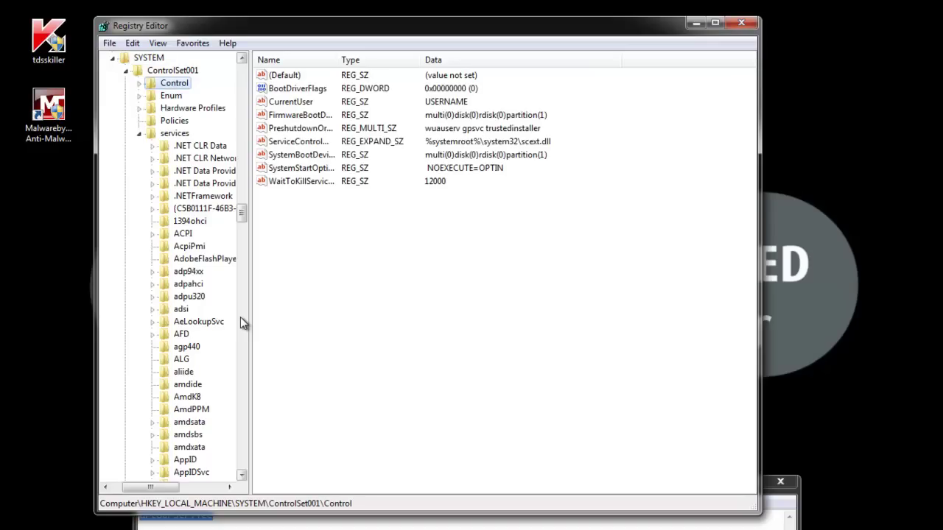
pyautogui.press('Left')
pyautogui.press('Left')
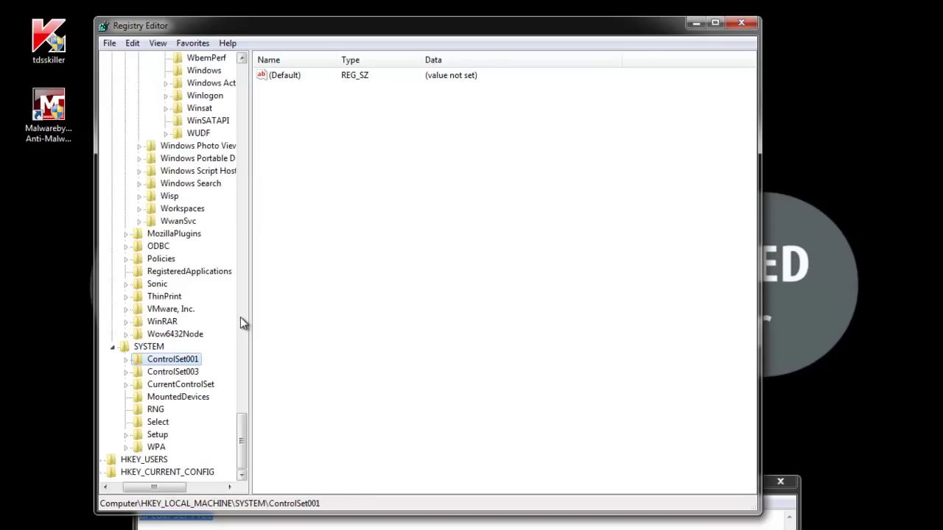
pyautogui.press('Up')
pyautogui.press('Up')
pyautogui.press('Left')
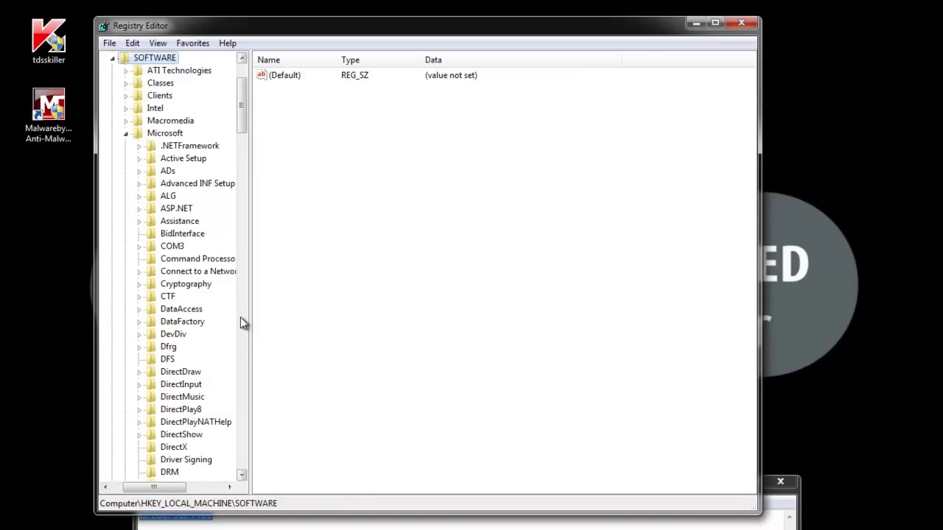
pyautogui.press('Left')
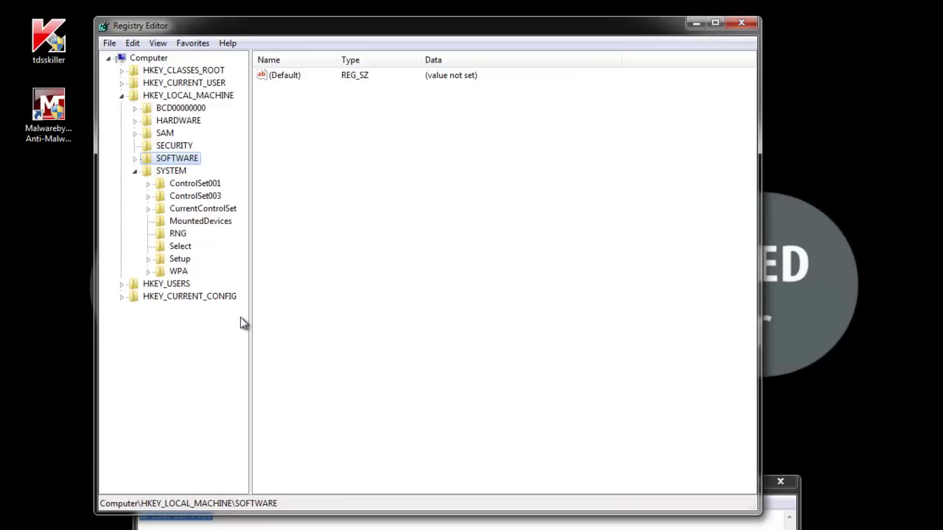
# Open the Select key under HKEY_LOCAL_MACHINE\SYSTEM and check its Current and Default values to identify the control set in use.
pyautogui.press('Down')
pyautogui.press('Down')
pyautogui.press('Down')
pyautogui.press('Down')
pyautogui.press('Down')
pyautogui.press('Down')
pyautogui.press('Down')
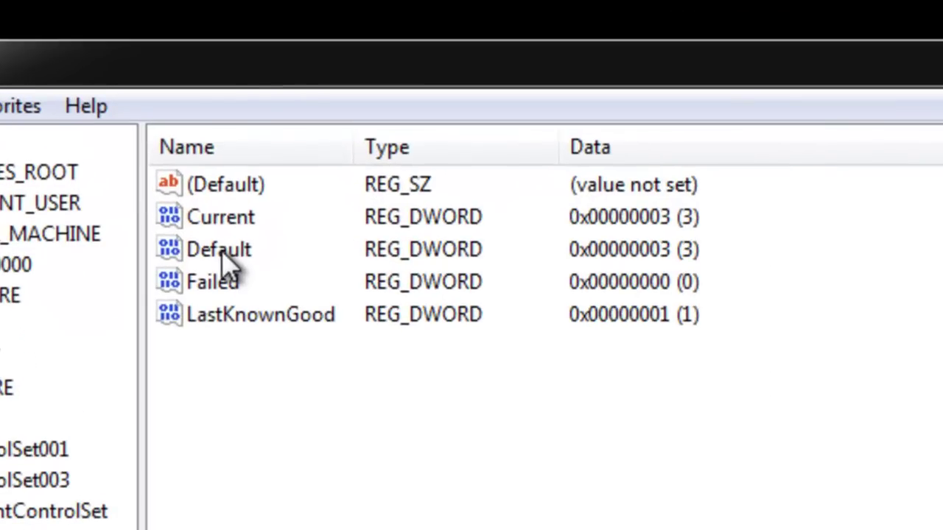
pyautogui.click(225, 254)
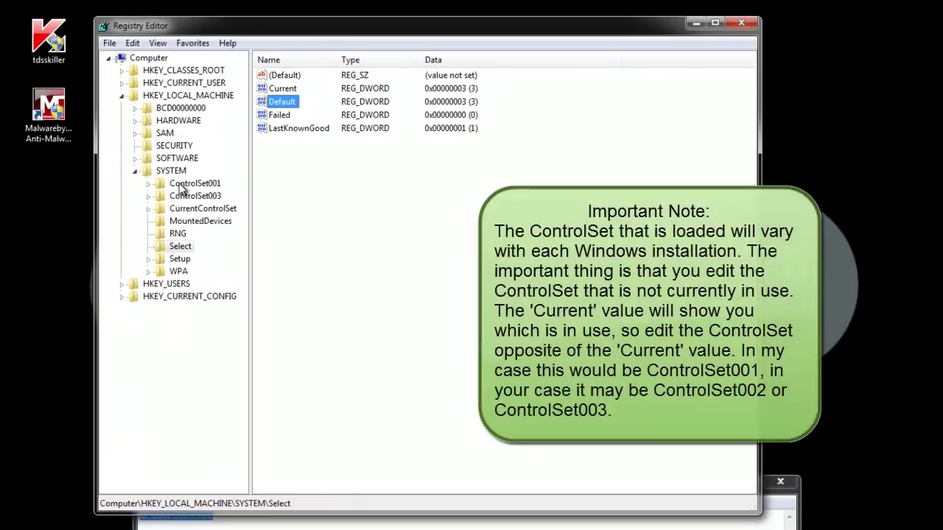
# Collapse ControlSet001's services branch and open the SubSystems key under ControlSet001\Control\Session Manager.
pyautogui.click(44, 421)
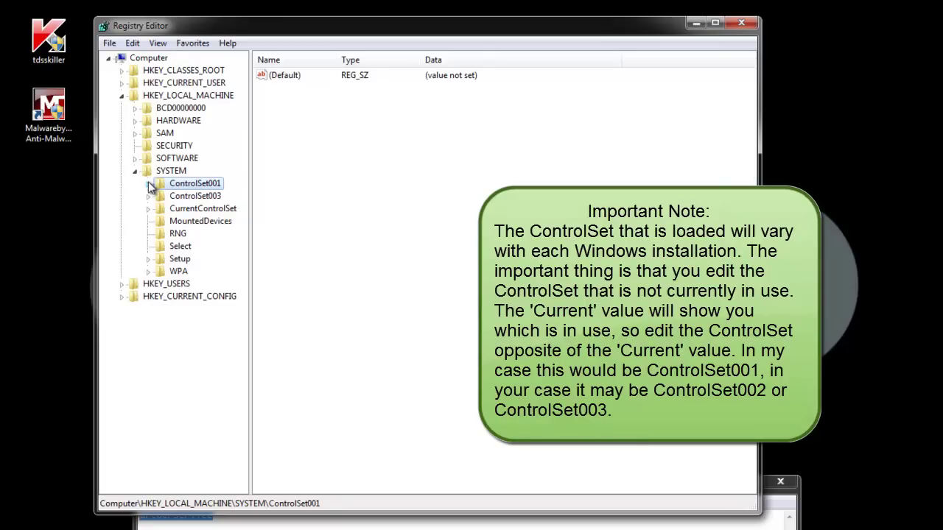
pyautogui.click(148, 181)
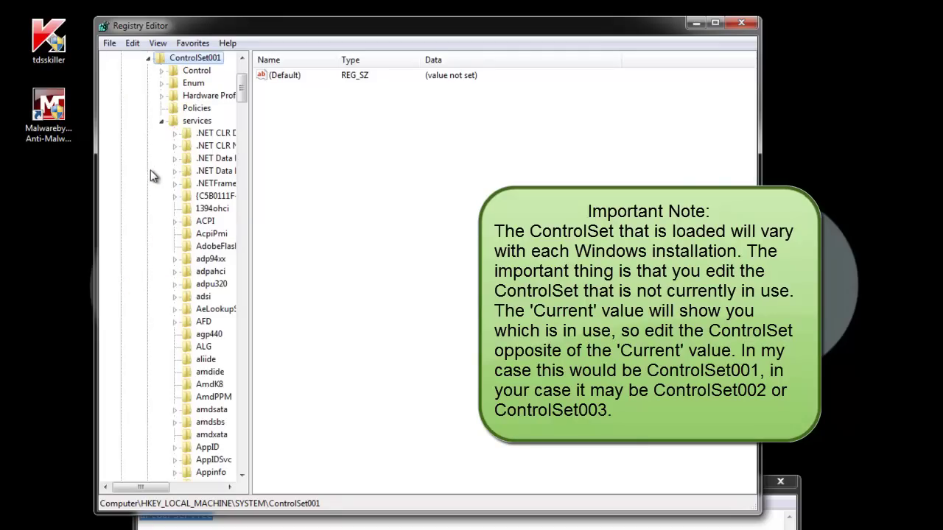
pyautogui.click(161, 121)
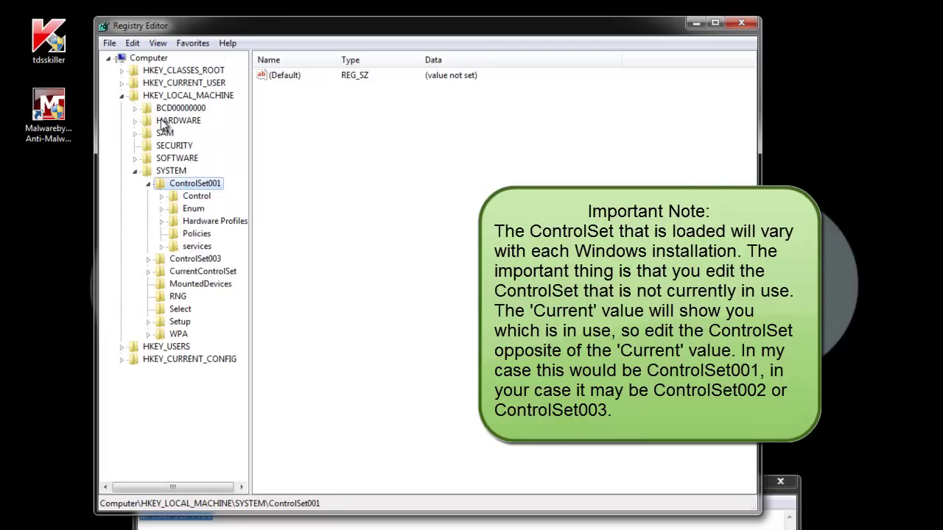
pyautogui.click(162, 196)
pyautogui.click(209, 172)
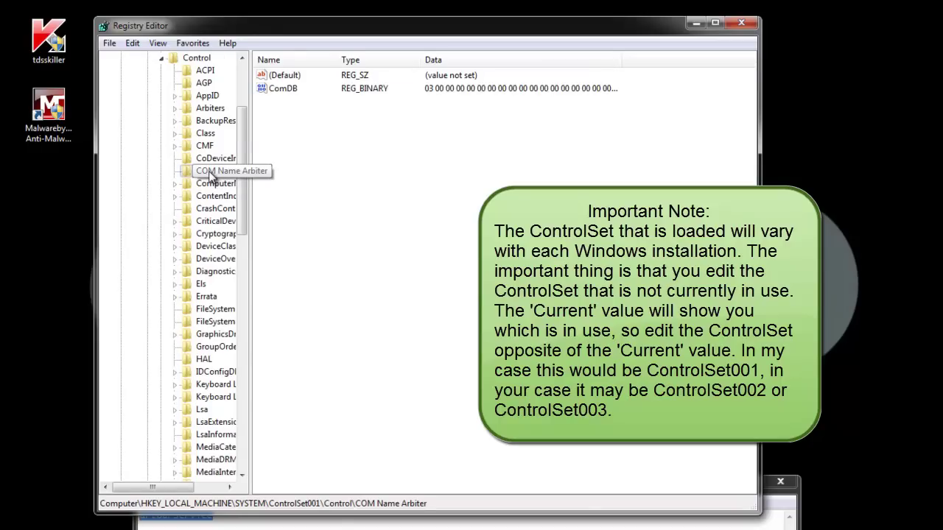
pyautogui.write('ses')
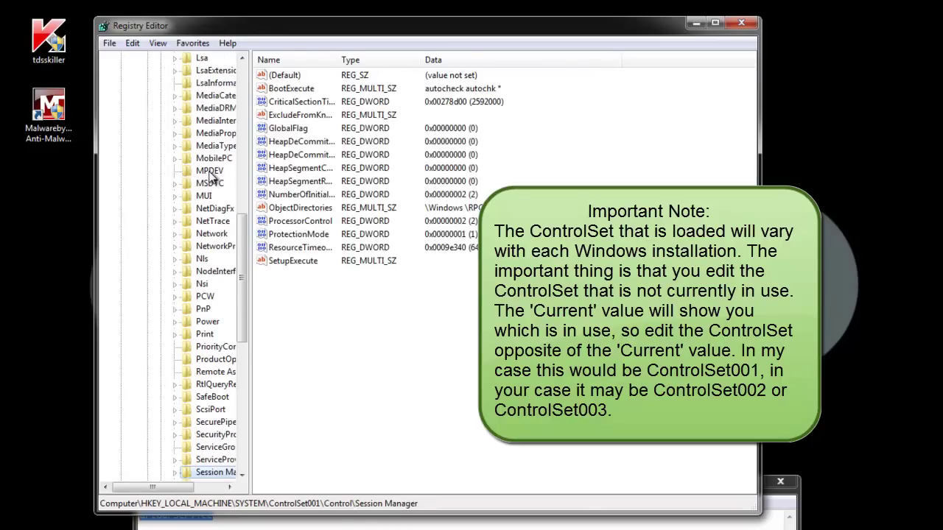
pyautogui.press('Right')
pyautogui.press('Right')
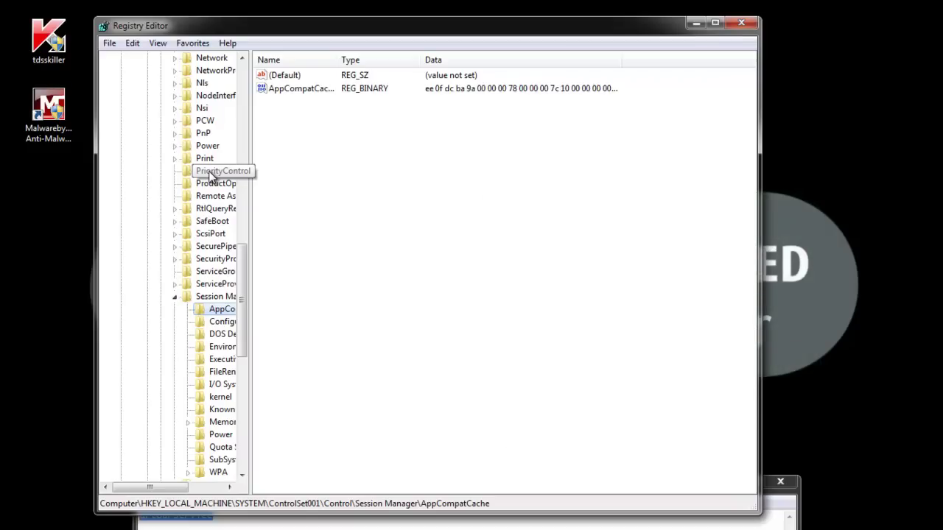
pyautogui.press('s')
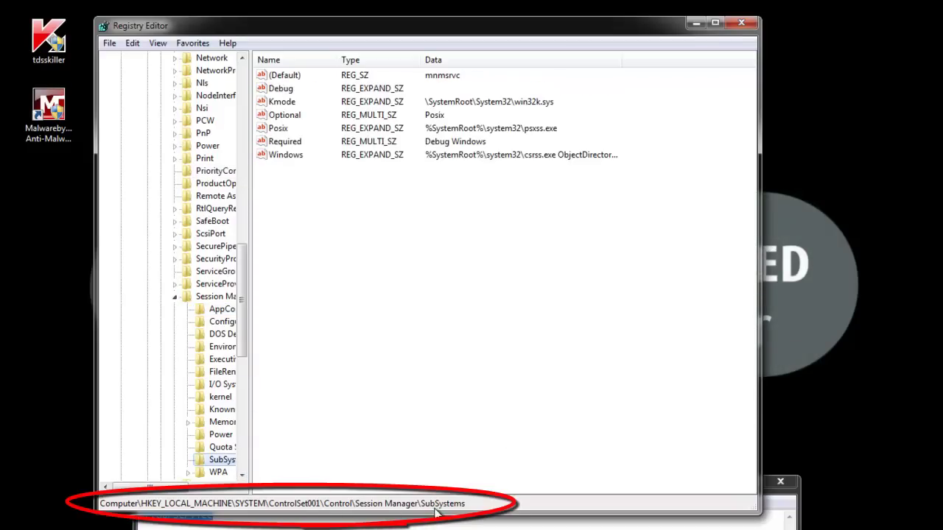
# In the SubSystems key's Windows value, replace consrv with winsrv before :ConServerDllInitialization and save the value.
pyautogui.doubleClick(287, 160)
pyautogui.click(171, 160)
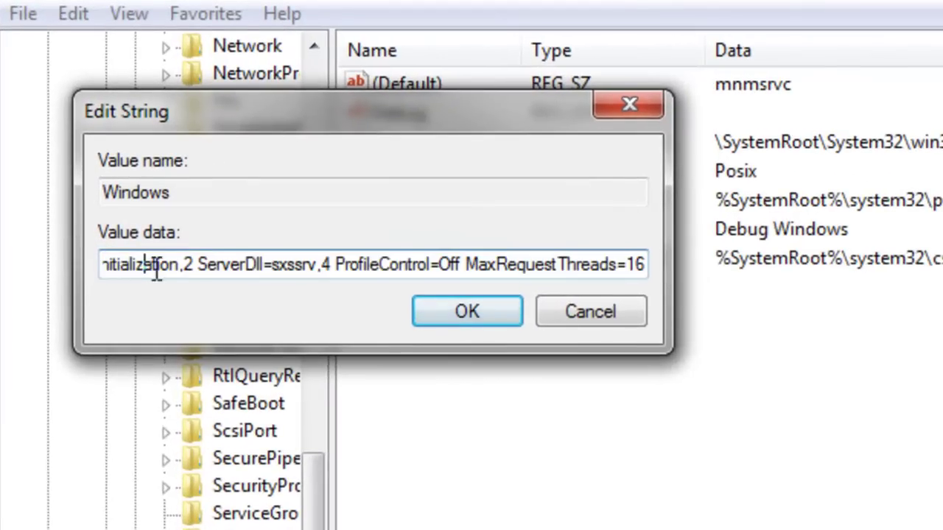
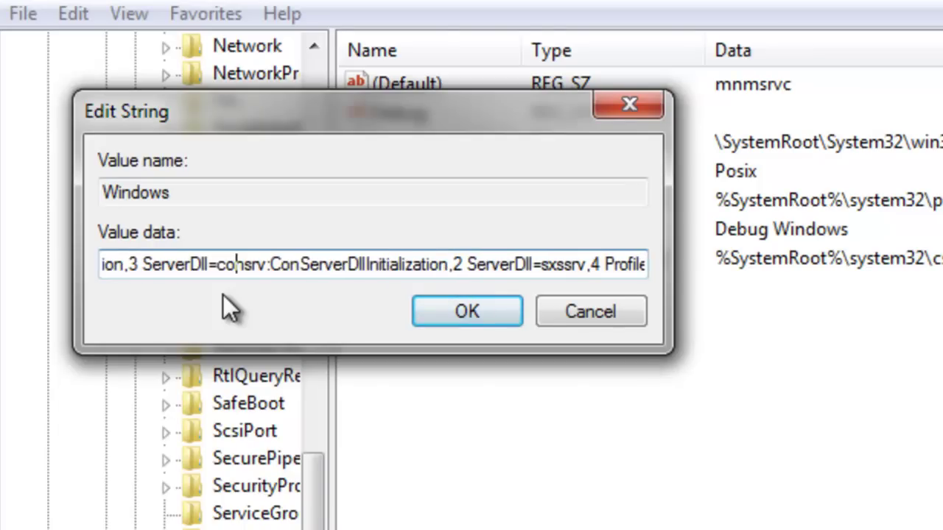
pyautogui.press('Right')
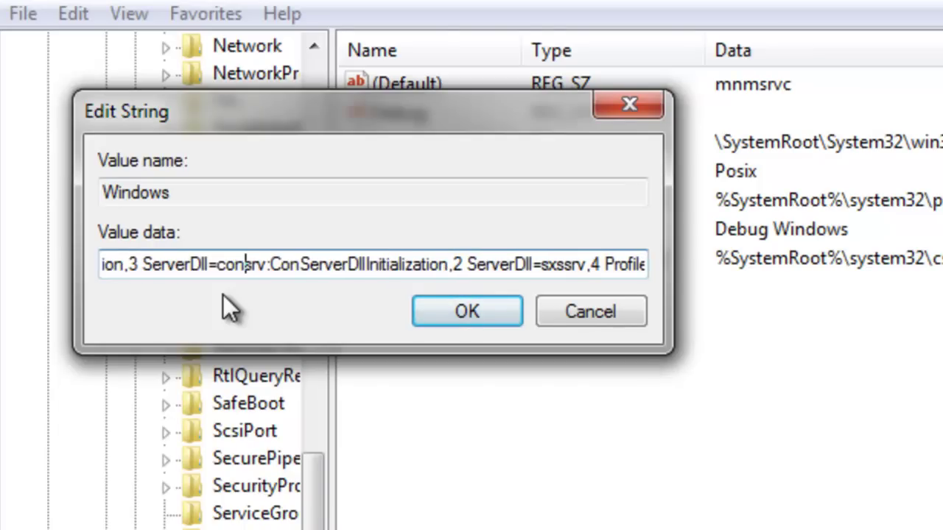
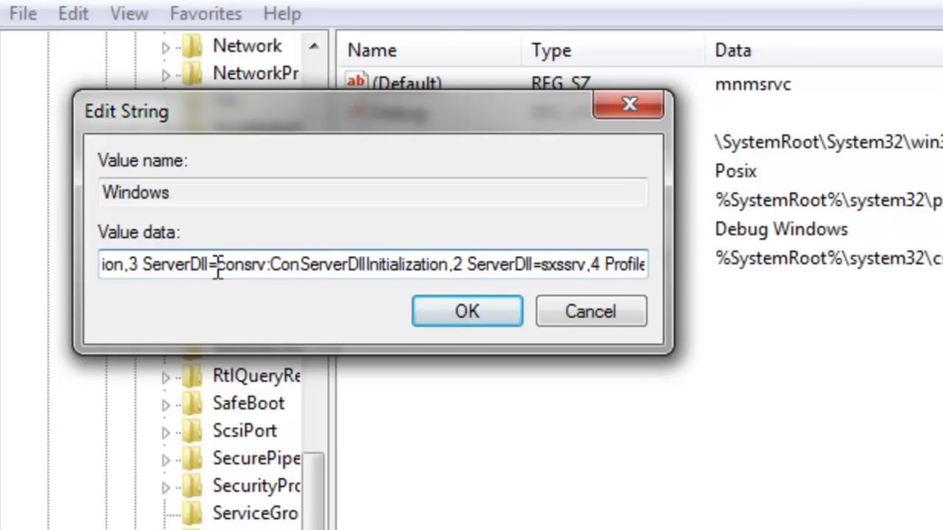
pyautogui.moveTo(223, 265); pyautogui.dragTo(267, 271)
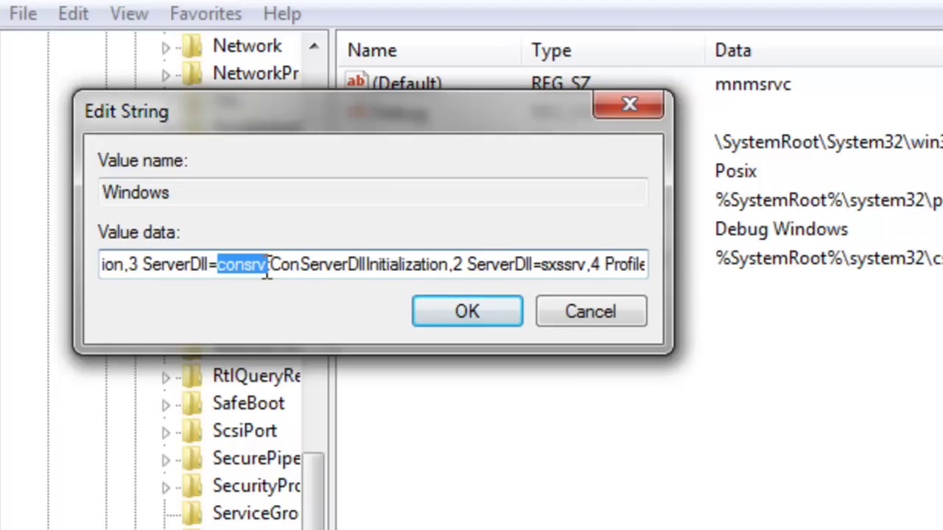
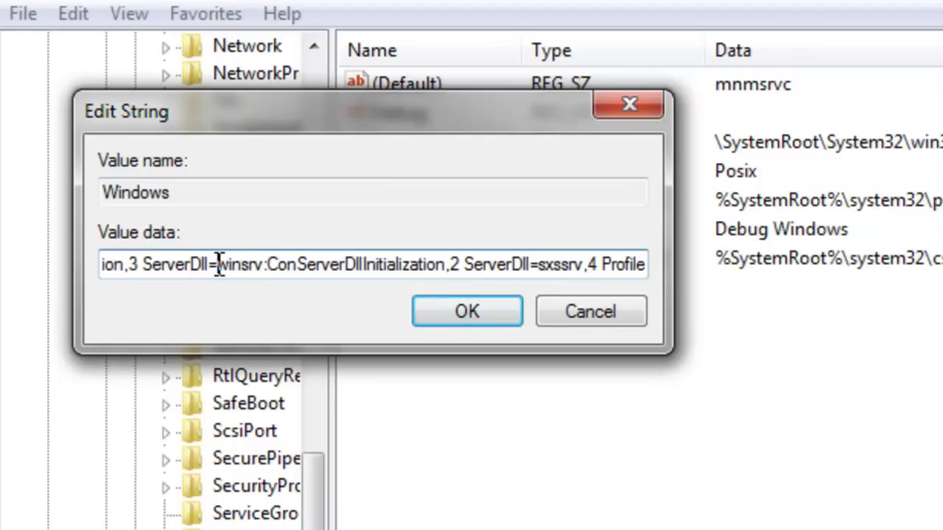
pyautogui.moveTo(218, 264); pyautogui.dragTo(265, 264)
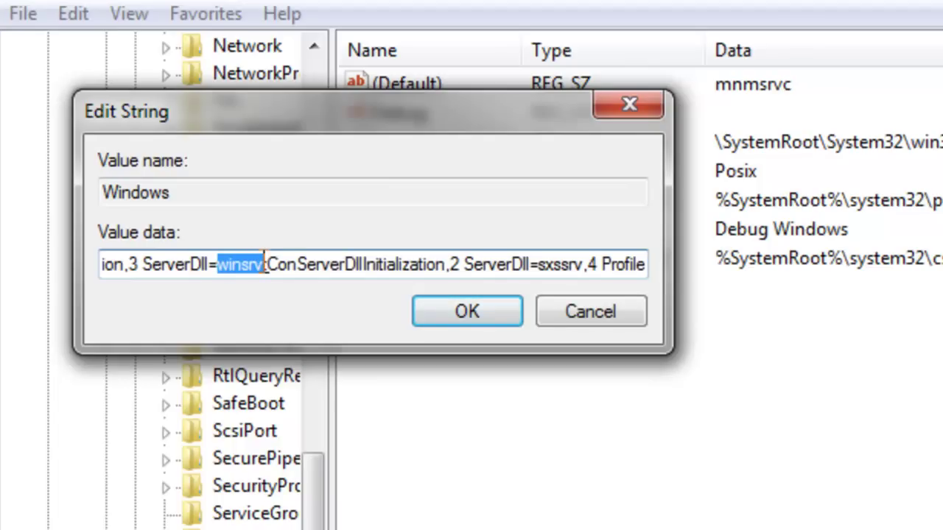
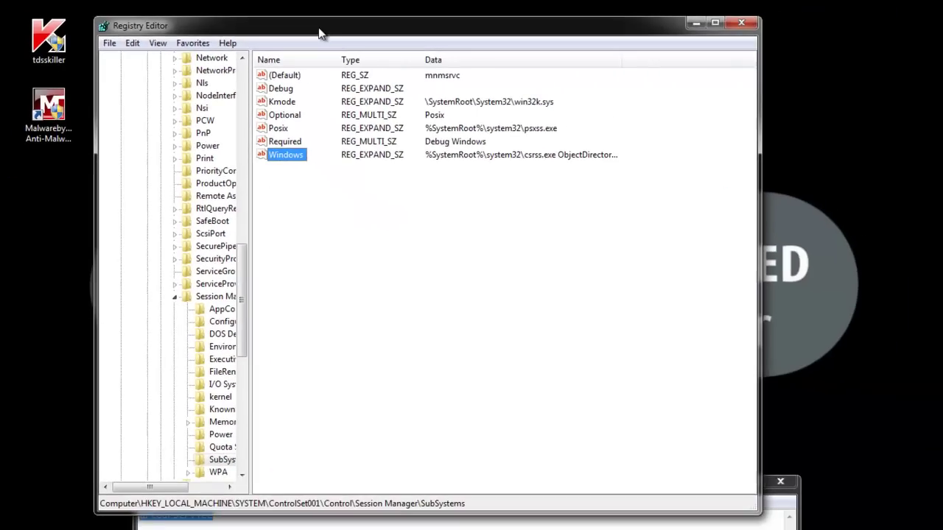
# Refresh the registry view and reopen the SubSystems key's Windows value to check the ServerDll entry before :ConServerDllInitialization.
pyautogui.click(158, 43)
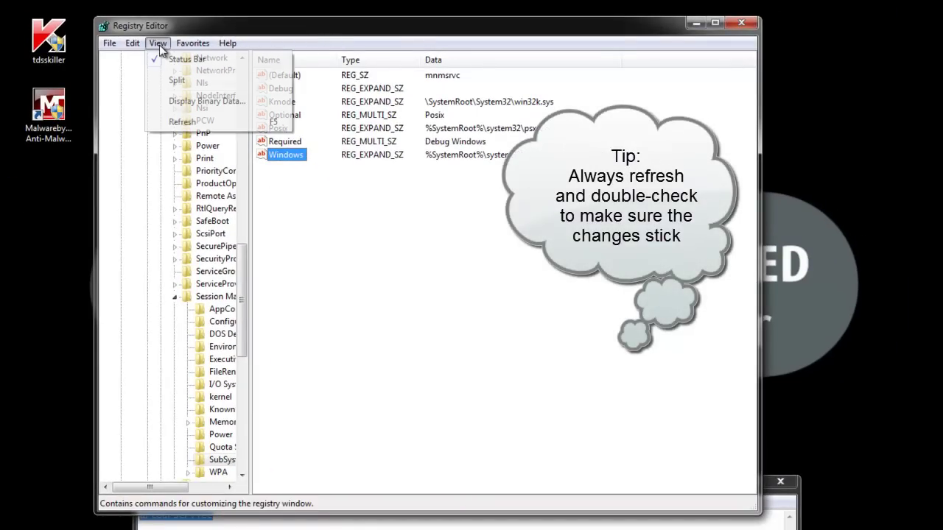
pyautogui.click(183, 122)
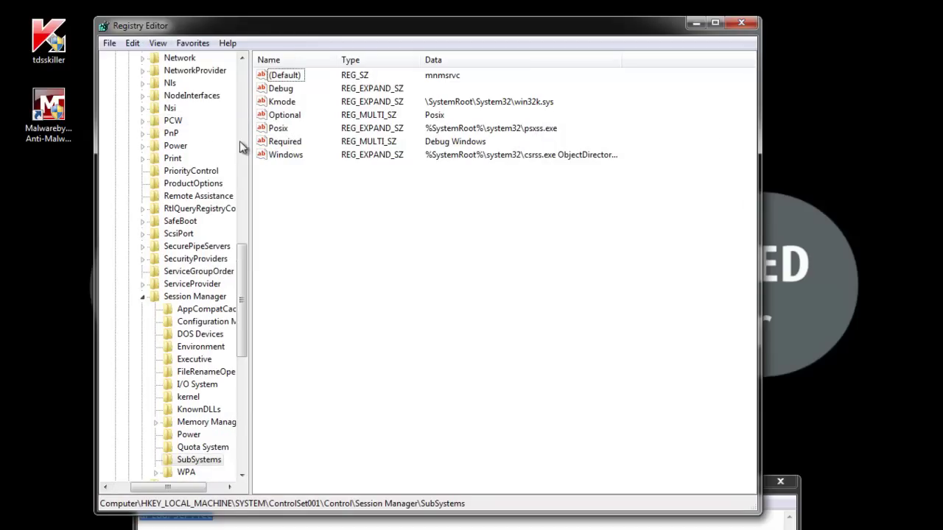
pyautogui.doubleClick(286, 155)
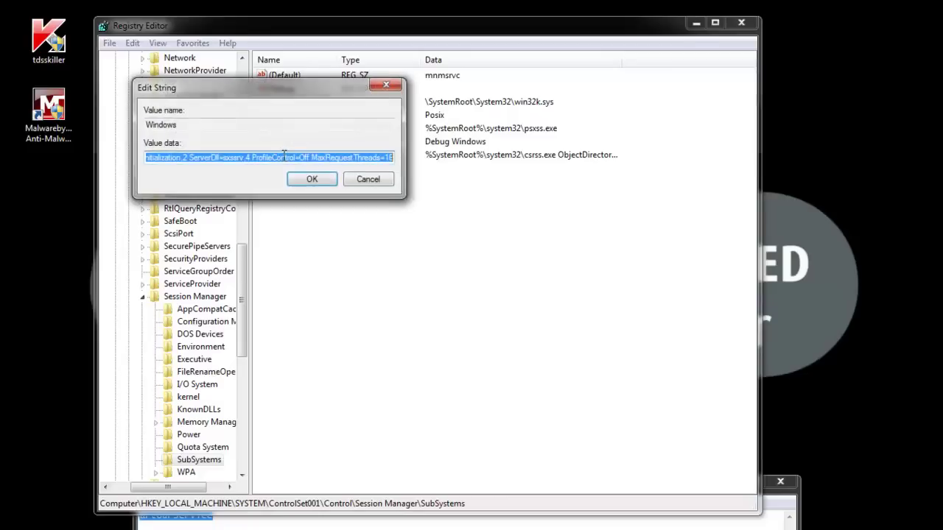
pyautogui.click(151, 157)
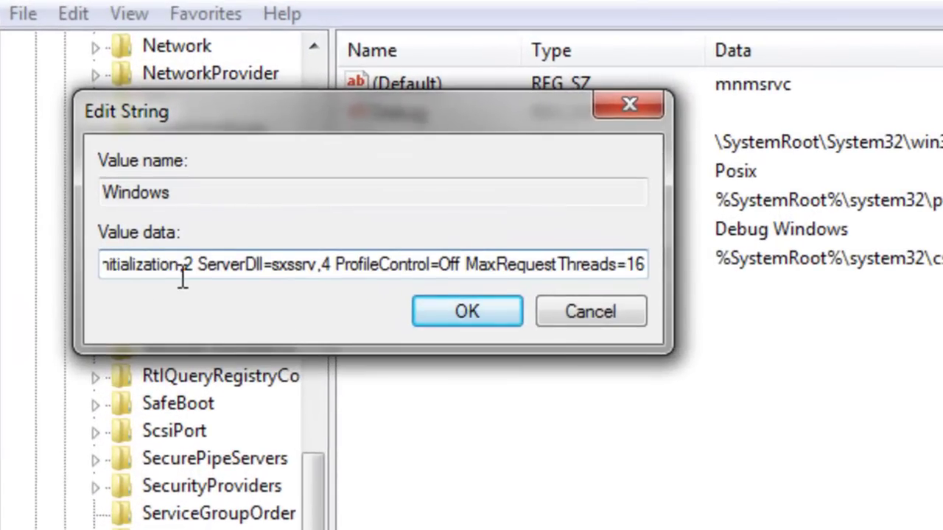
pyautogui.press('Left')
pyautogui.press('Left')
pyautogui.press('Left')
pyautogui.press('Left')
pyautogui.press('Left')
pyautogui.press('Left')
pyautogui.press('Left')
pyautogui.press('Left')
pyautogui.press('Left')
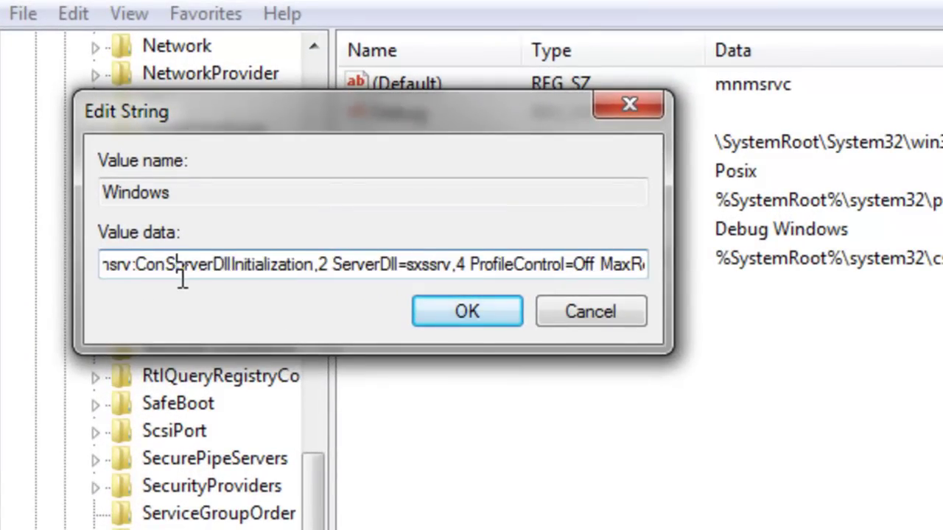
pyautogui.press('Left')
pyautogui.press('Left')
pyautogui.press('Left')
pyautogui.press('Left')
pyautogui.press('Left')
pyautogui.press('Left')
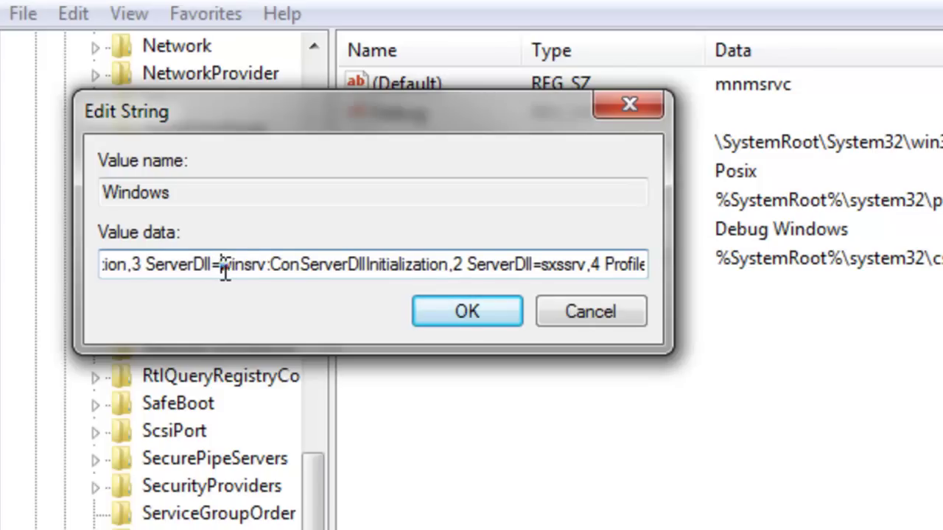
# Check the winsrv entry before :ConServerDllInitialization in the Windows value, then close it and collapse the ControlSet001 branch.
pyautogui.moveTo(223, 269); pyautogui.dragTo(269, 273)
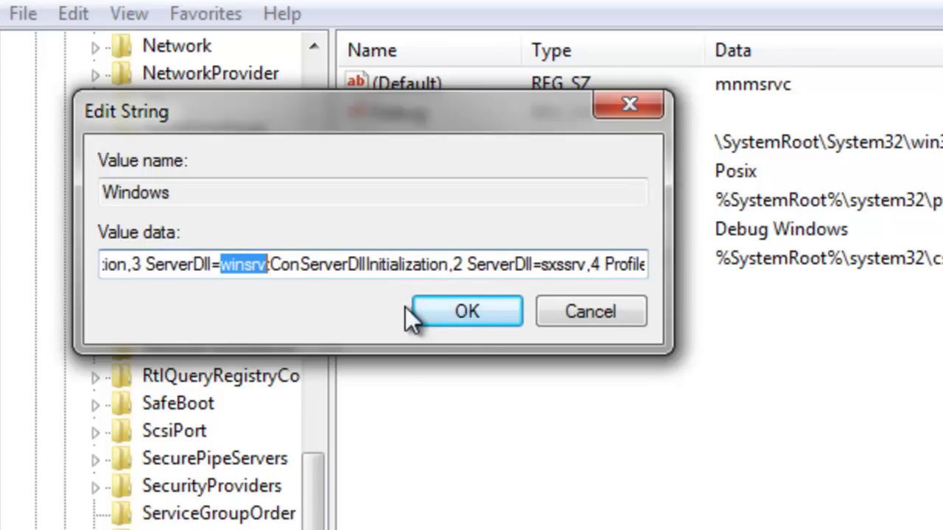
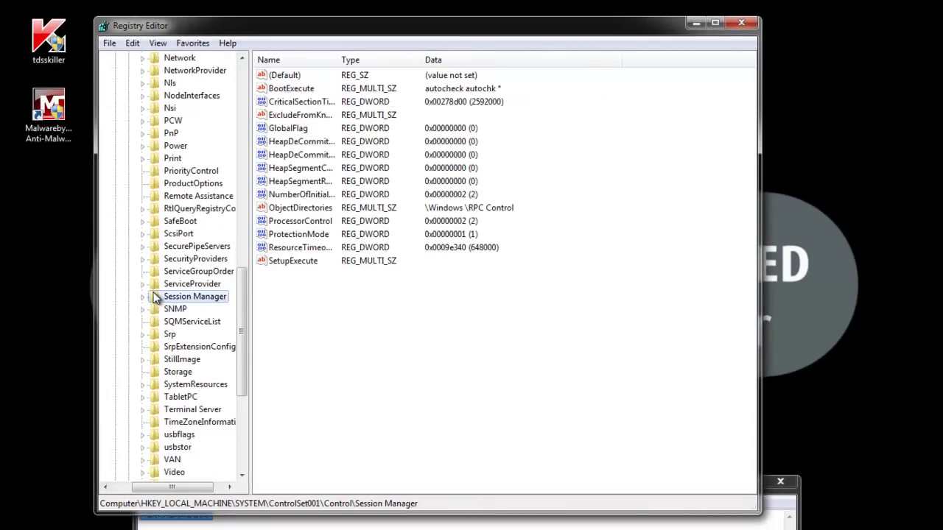
pyautogui.press('Left')
pyautogui.press('Left')
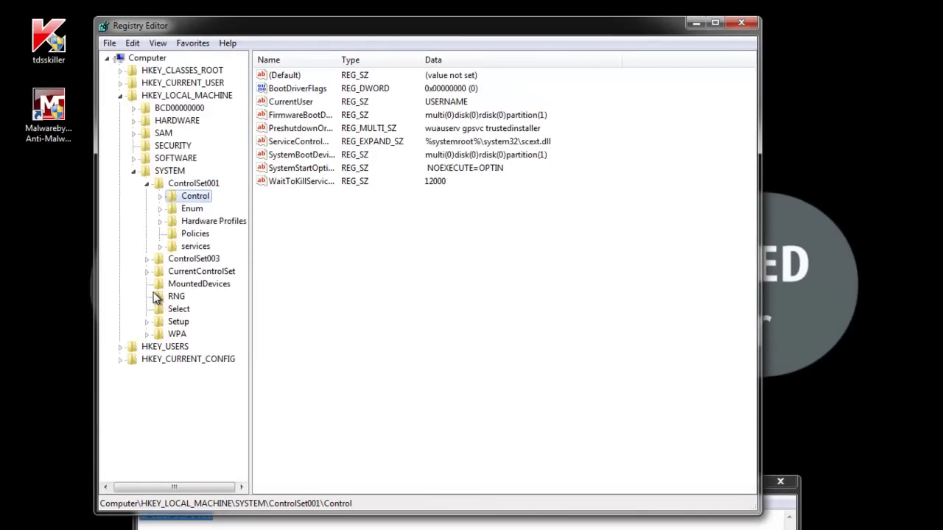
pyautogui.press('Left')
pyautogui.press('Left')
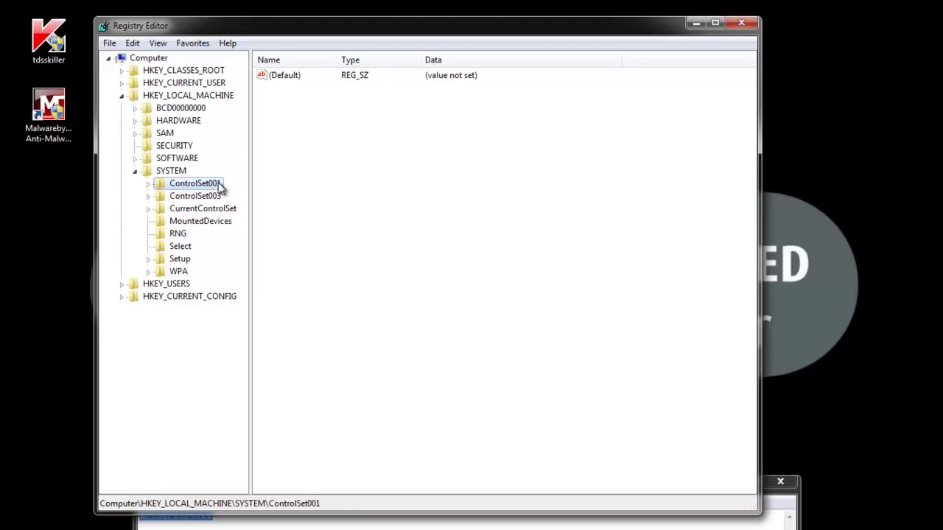
# Set the Default value in the Select key under HKEY_LOCAL_MACHINE\SYSTEM to 1 and save it.
pyautogui.click(180, 247)
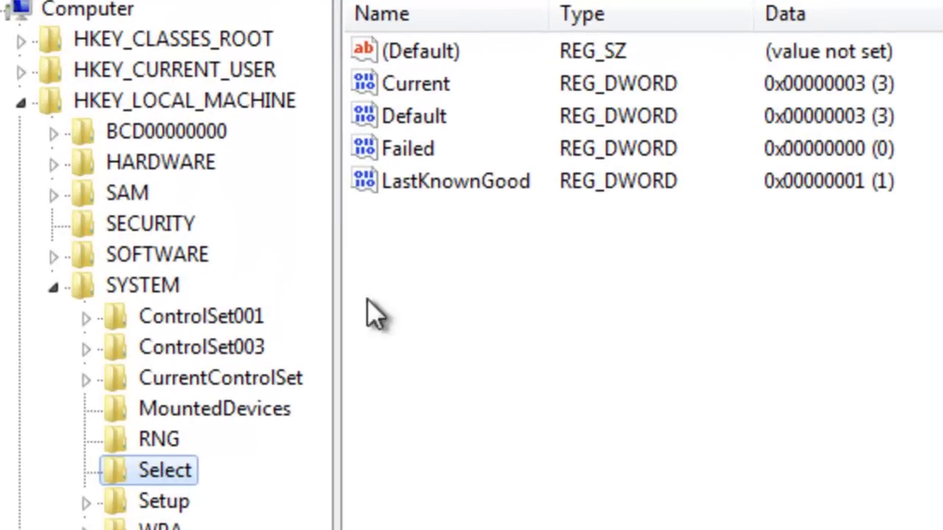
pyautogui.doubleClick(399, 117)
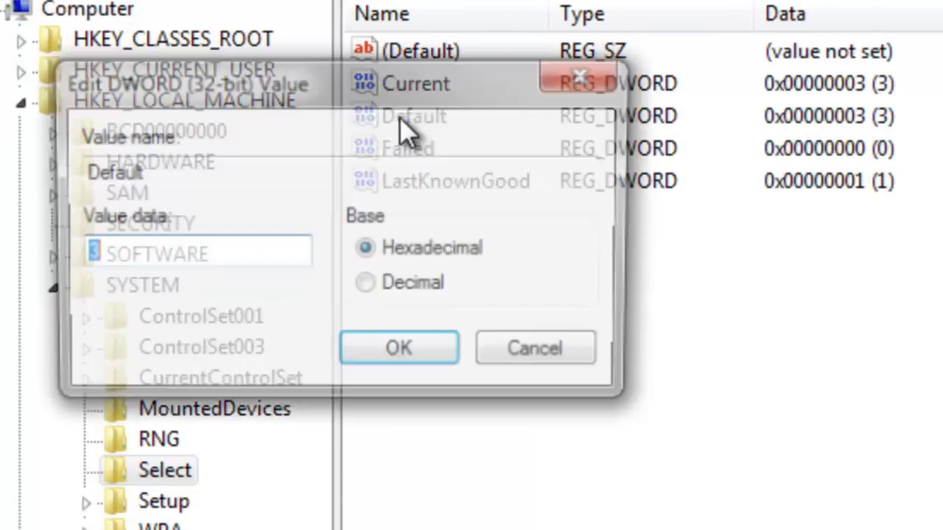
pyautogui.click(134, 251)
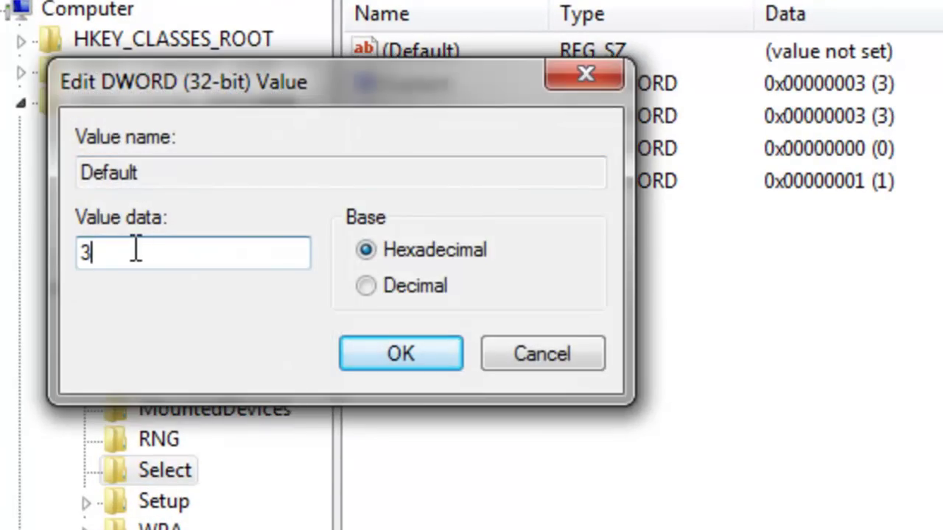
pyautogui.moveTo(108, 250); pyautogui.dragTo(64, 251)
pyautogui.write('1')
pyautogui.moveTo(128, 253); pyautogui.dragTo(57, 252)
pyautogui.click(131, 250)
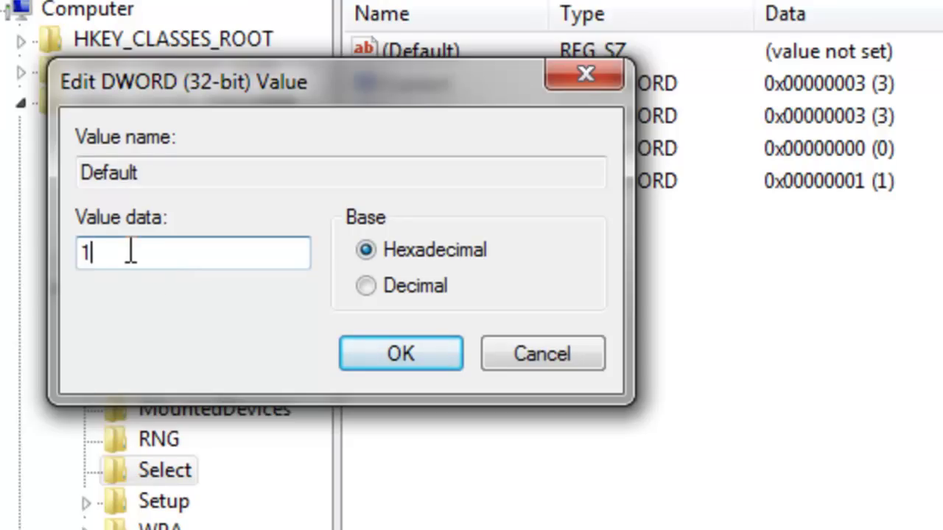
pyautogui.click(379, 354)
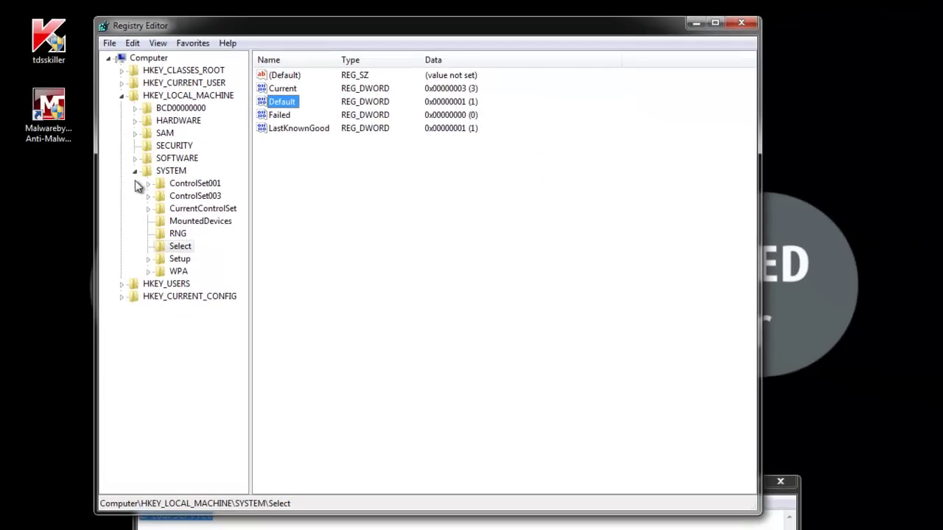
# Collapse the SYSTEM and HKEY_LOCAL_MACHINE branches and close the Registry Editor.
pyautogui.click(136, 171)
pyautogui.click(122, 96)
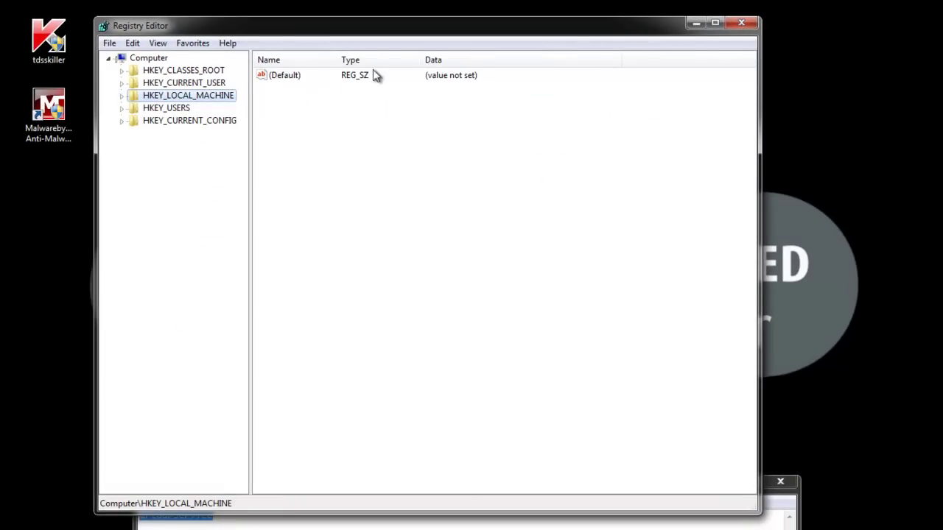
pyautogui.click(740, 23)
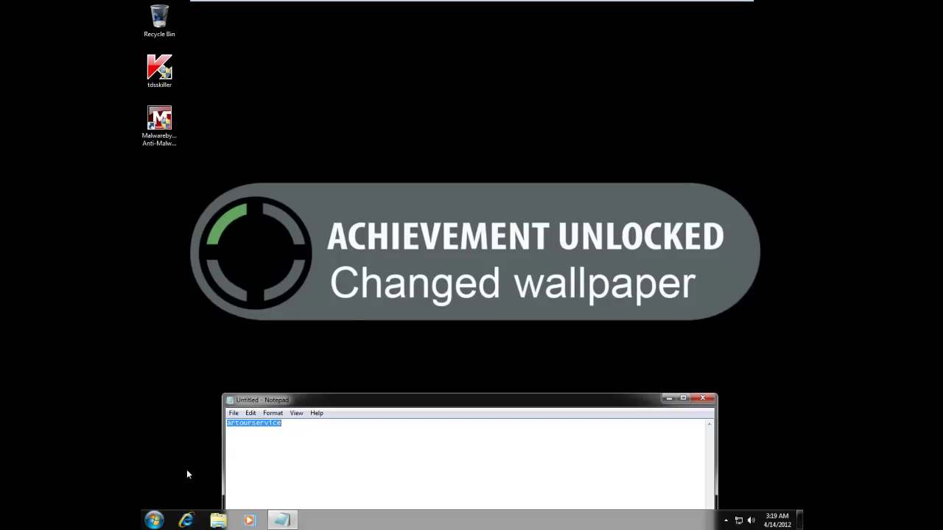
# Search Windows for consrv.dll and open the folder that contains it.
pyautogui.press('super')
pyautogui.write('con')
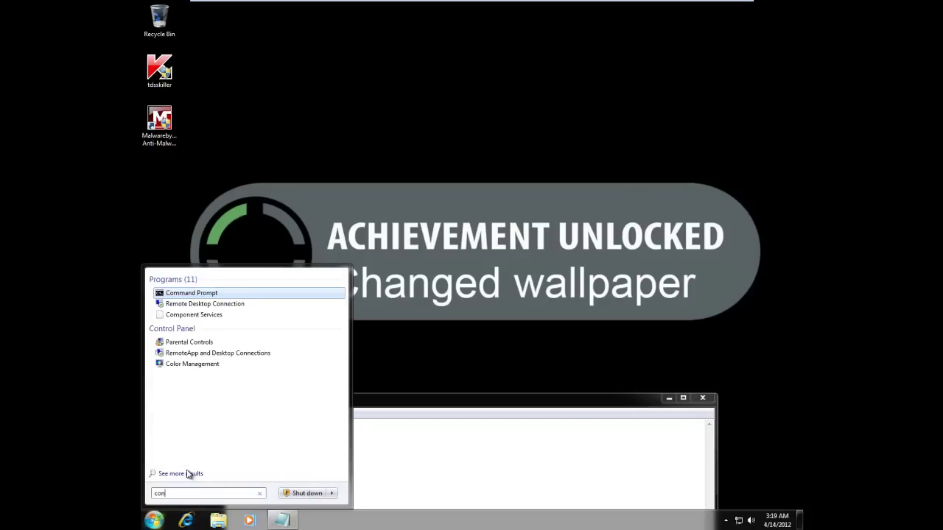
pyautogui.write('srv.dll')
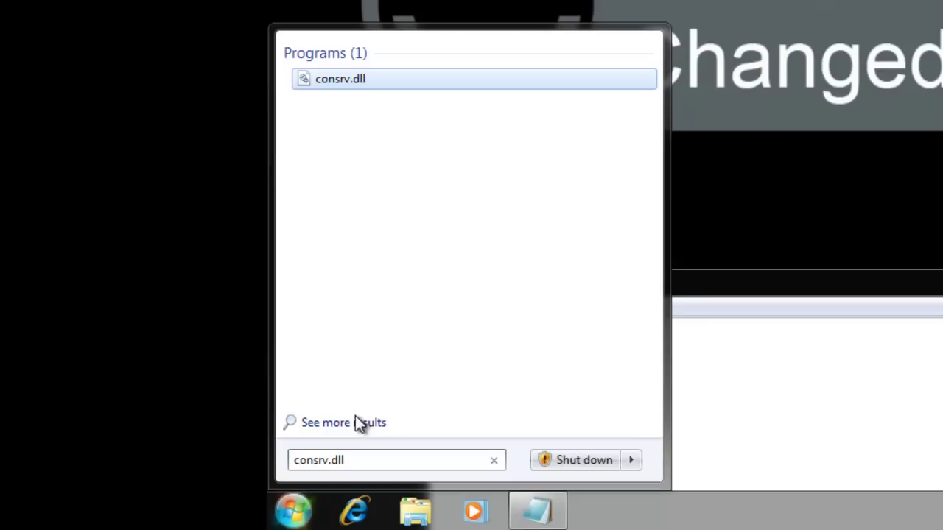
pyautogui.rightClick(352, 86)
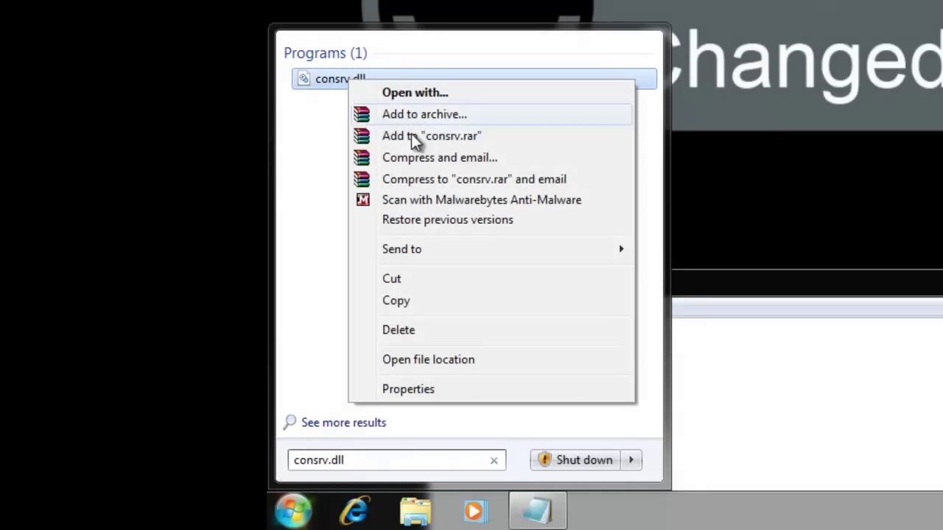
pyautogui.click(409, 361)
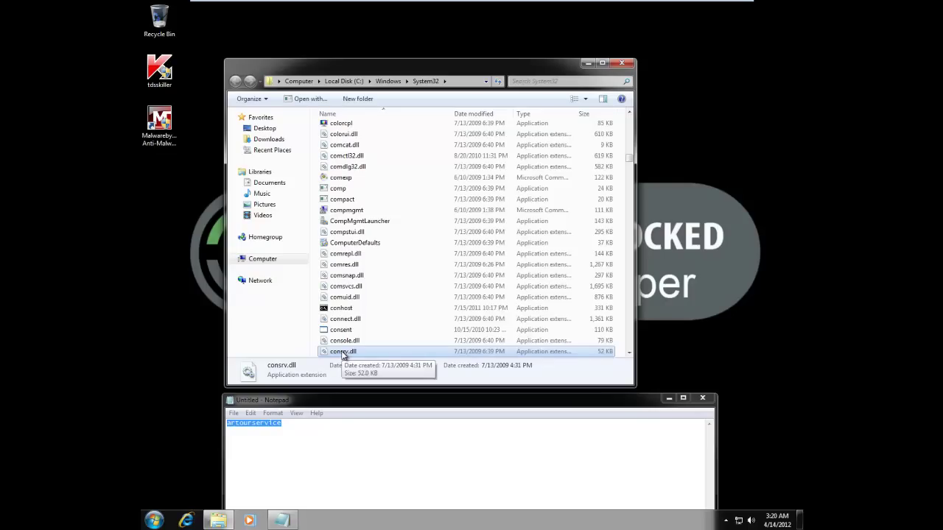
# Permanently delete consrv.dll from the System32 folder, granting administrator permission for the deletion.
pyautogui.hotkey('shift', 'Delete')
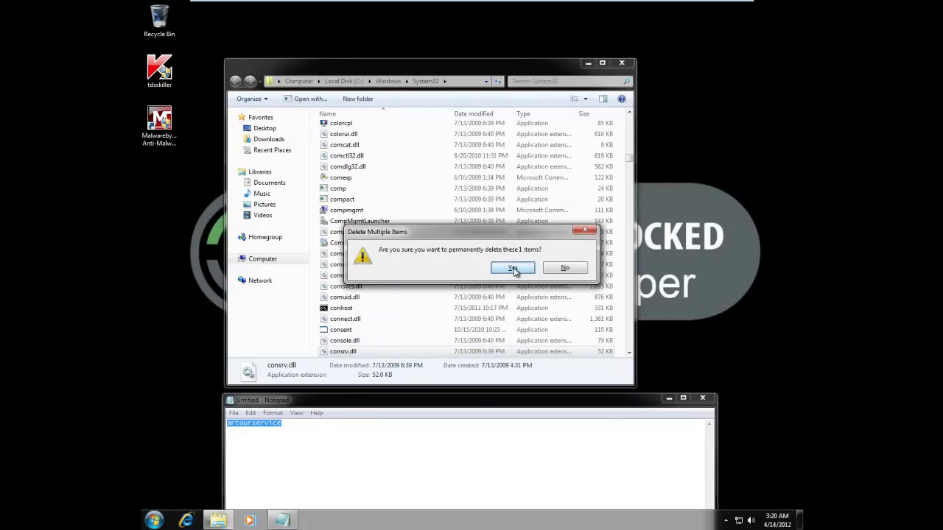
pyautogui.click(513, 268)
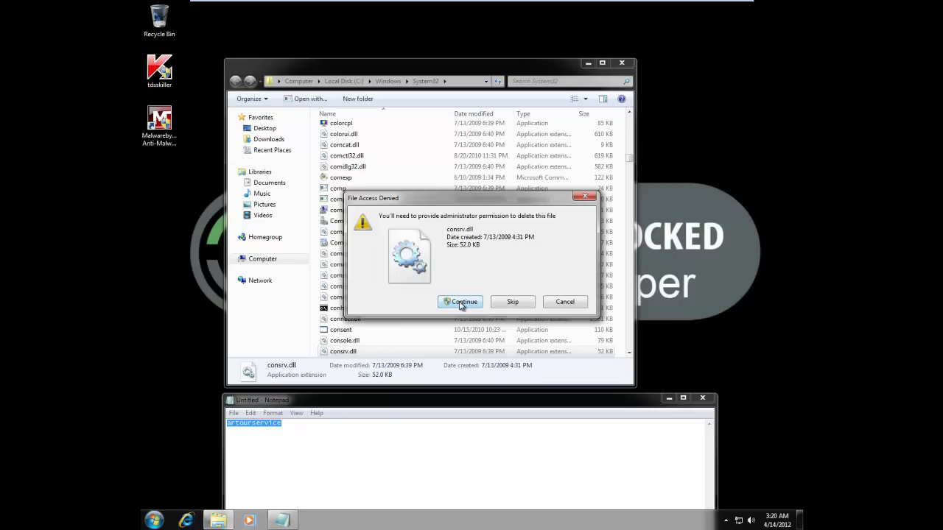
pyautogui.click(462, 303)
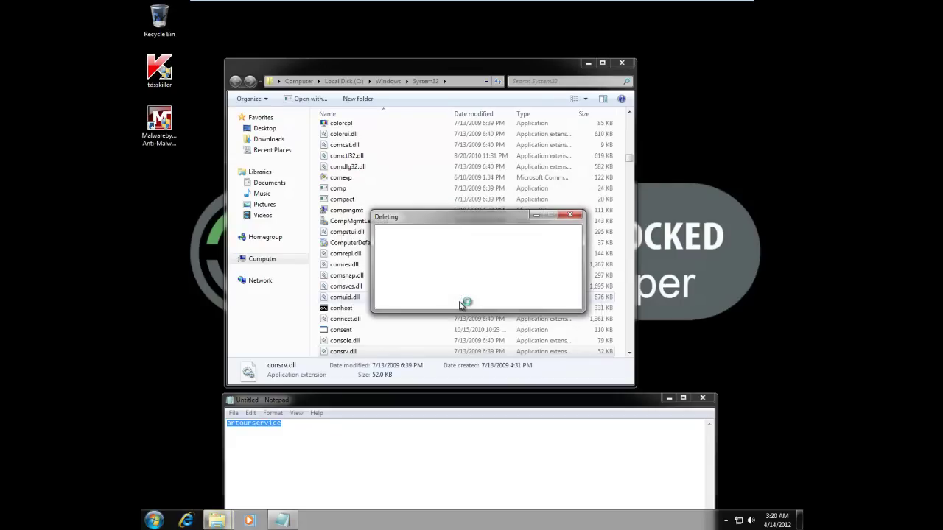
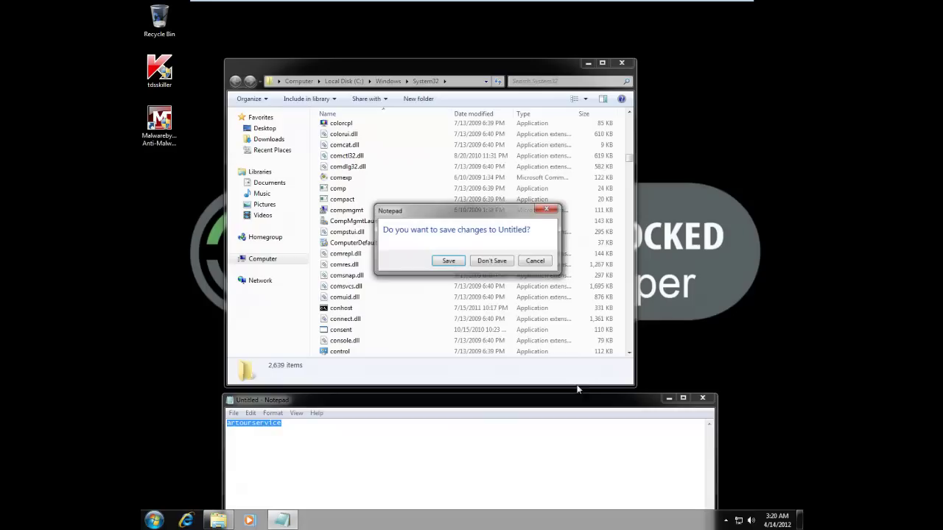
# Close the untitled Notepad document without saving its changes.
pyautogui.click(501, 263)
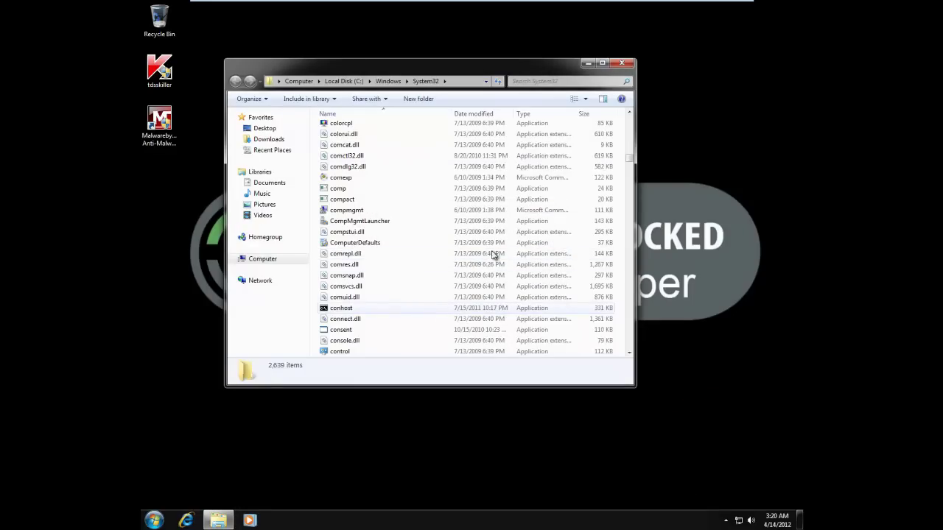